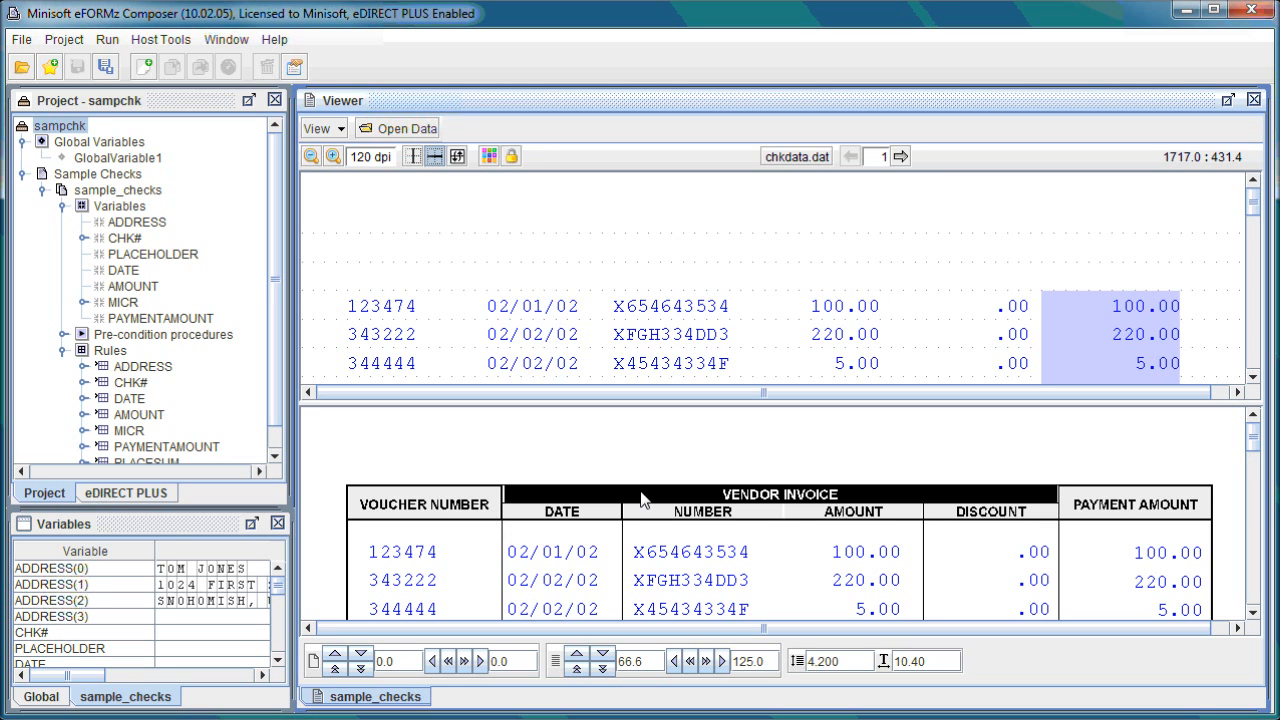
- Examine the vendor invoice lines and the total amount paid in both the data and form views
scroll(780, 498, down, 10)
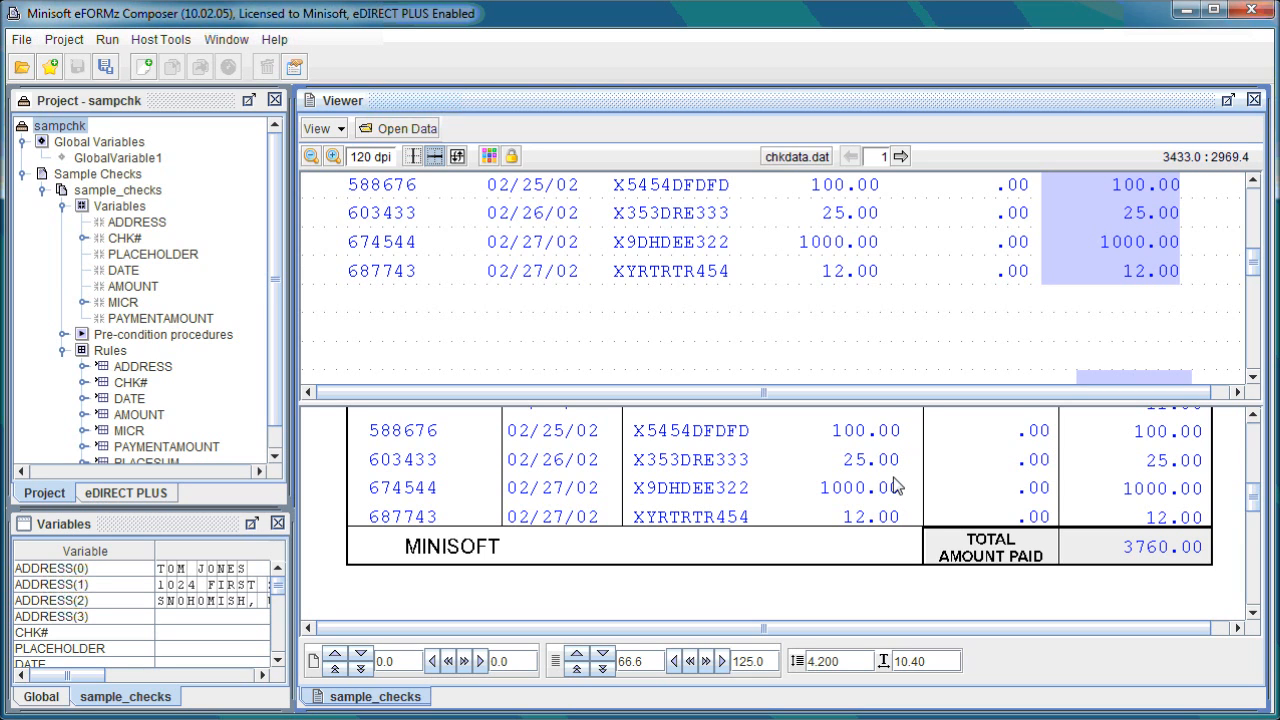
scroll(893, 483, up, 10)
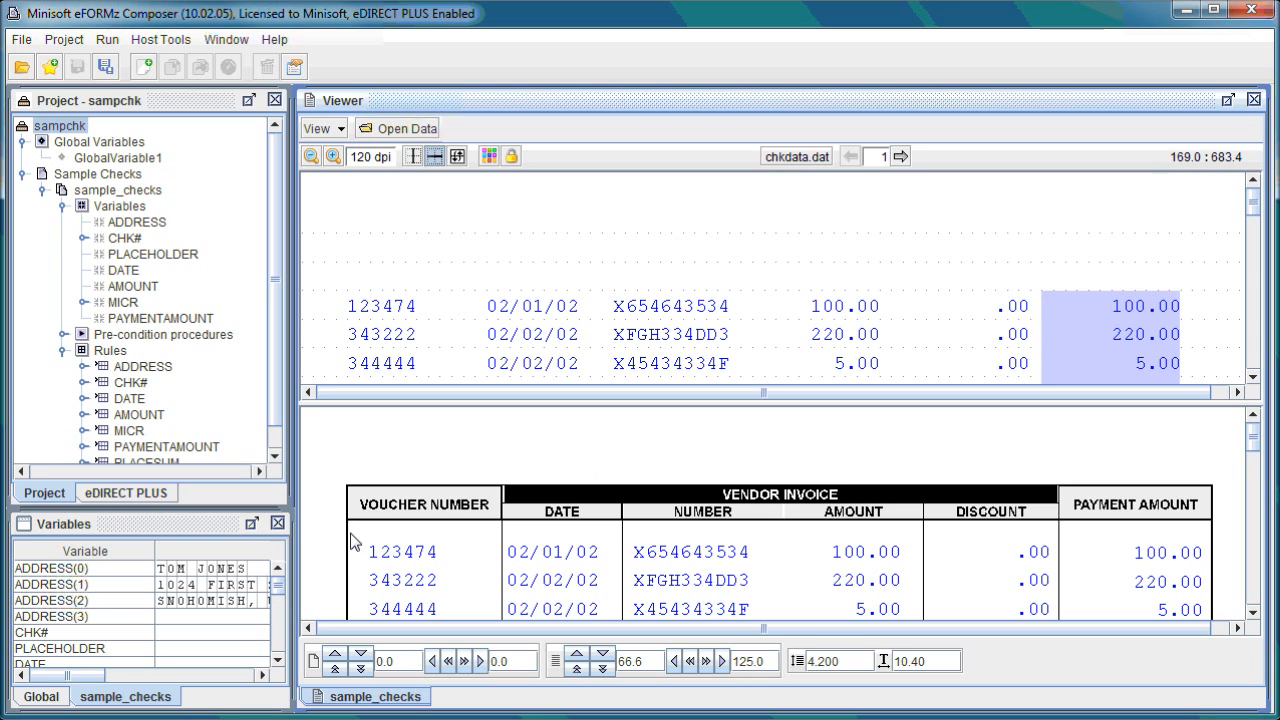
scroll(826, 340, down, 1)
scroll(830, 338, down, 8)
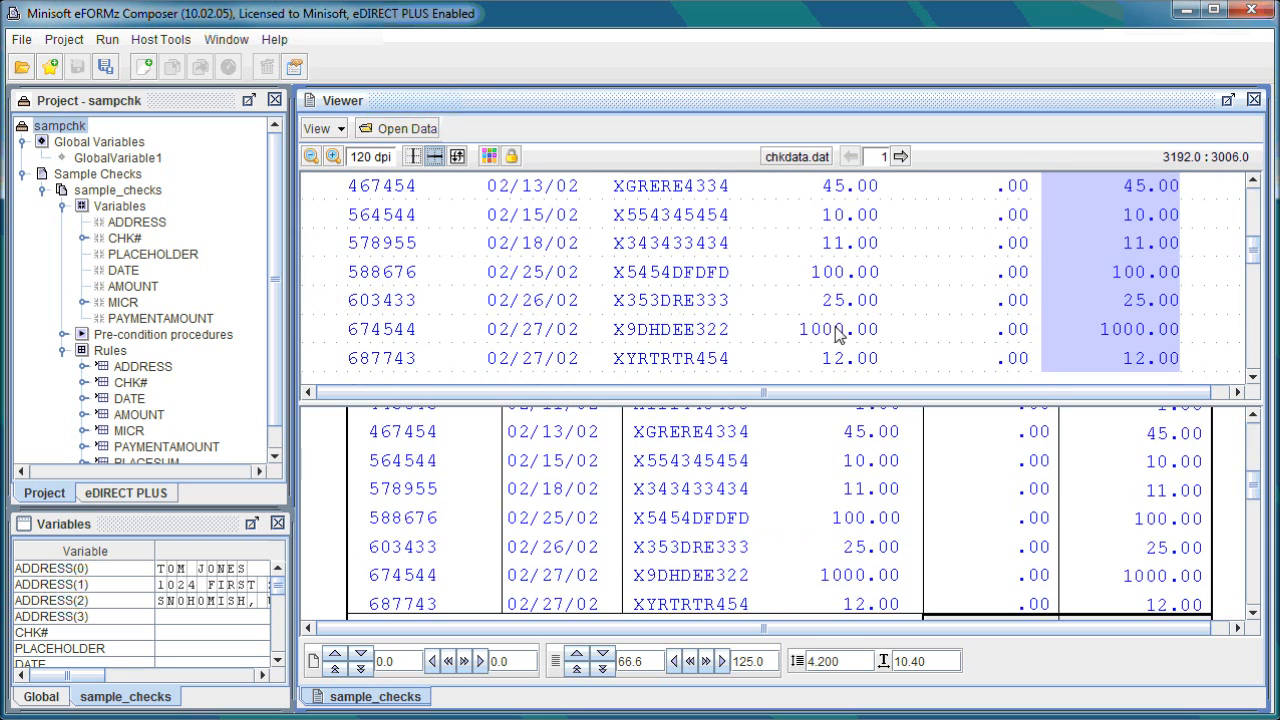
scroll(837, 334, up, 8)
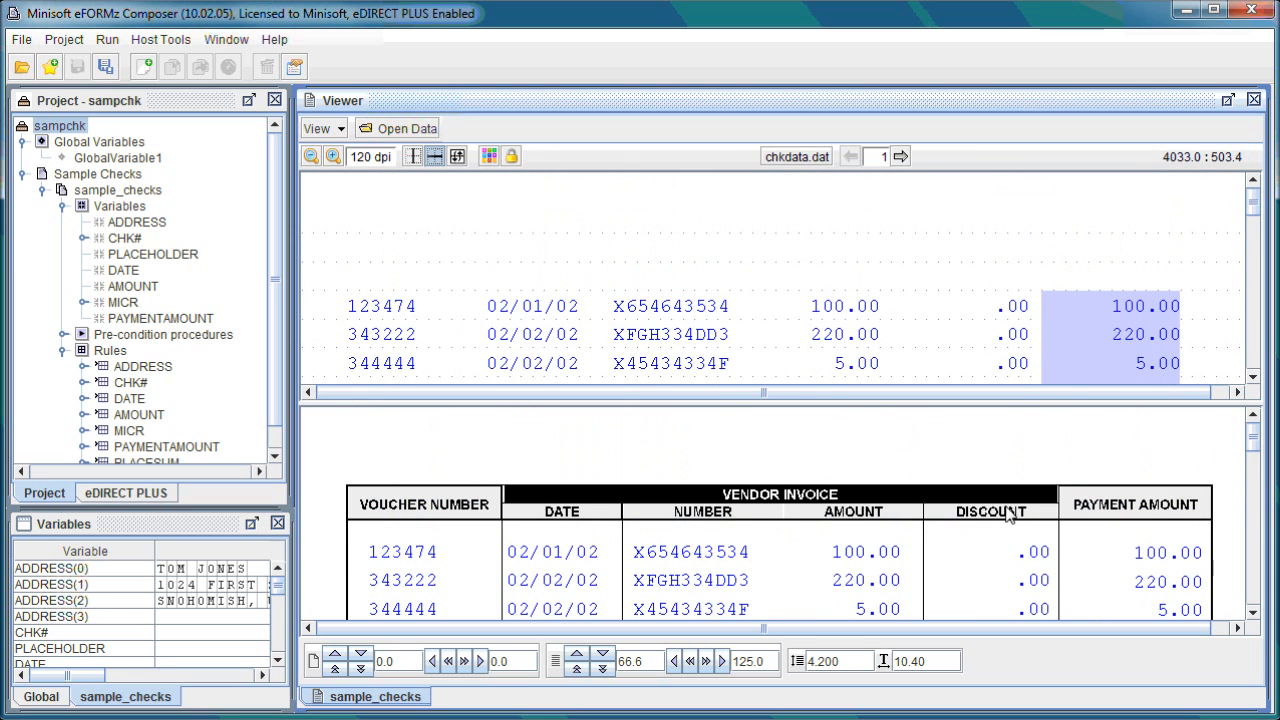
scroll(1050, 507, down, 8)
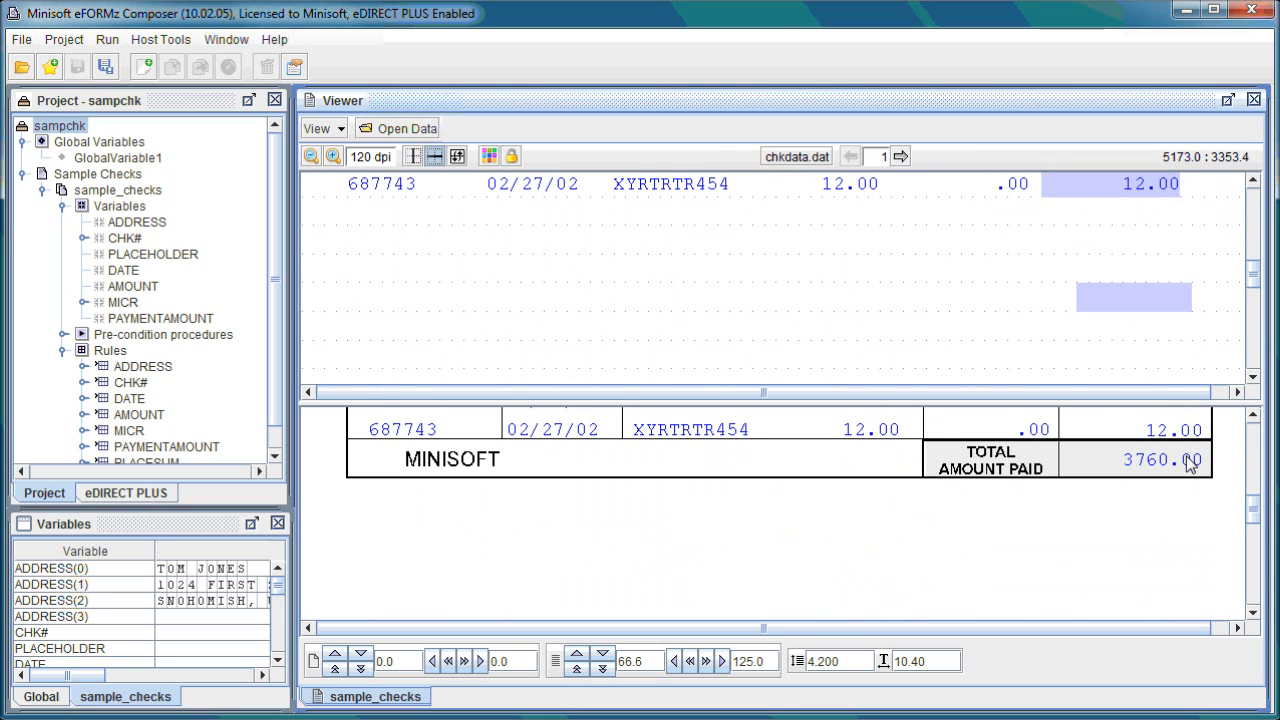
- Inspect the actions of the SUMTOTAL pre-condition procedure and the value of GlobalVariable1
click(63, 334)
drag(174, 472, 221, 474)
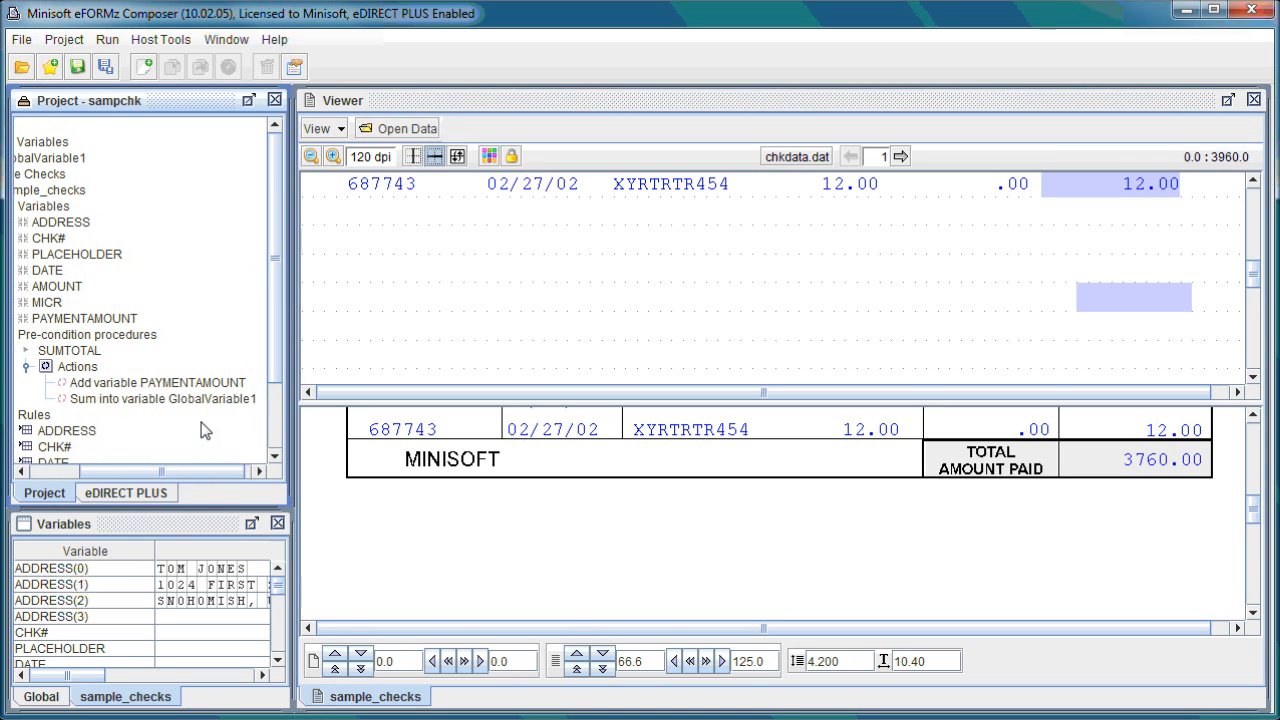
drag(172, 476, 122, 474)
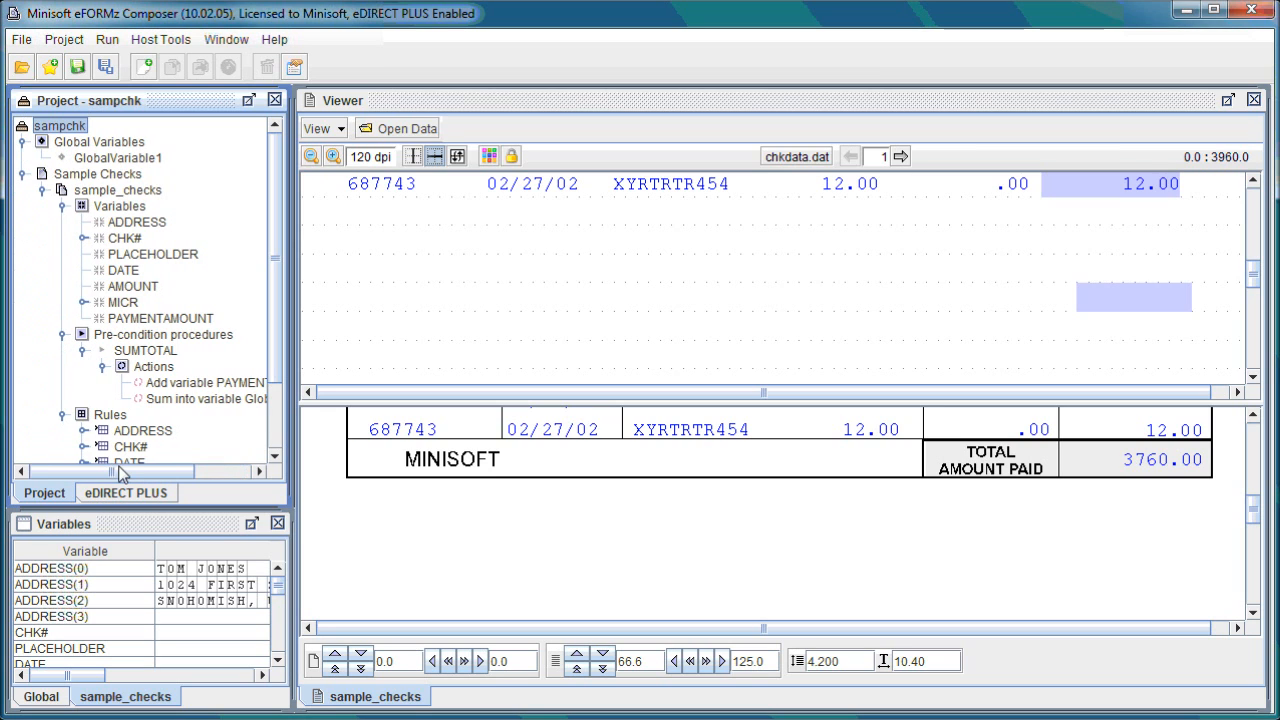
click(117, 158)
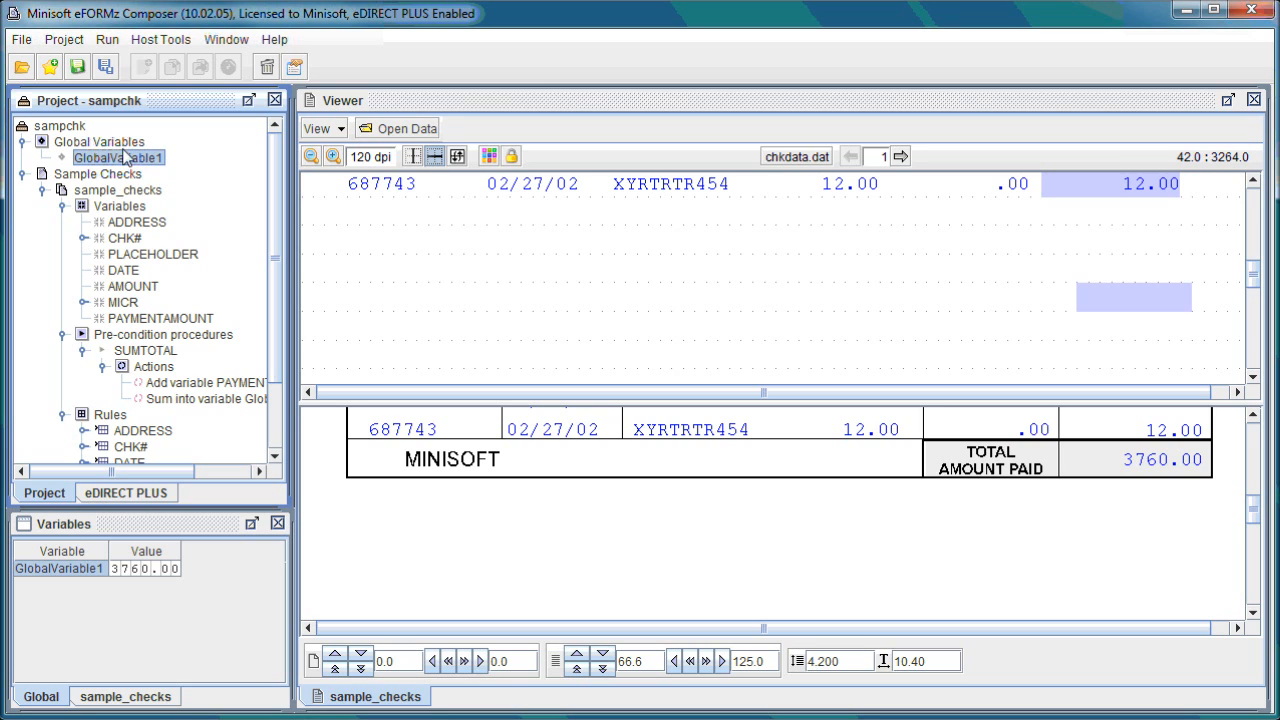
- Add Signature0001.jpg from the Sample folder to the sampchk project's images, with scaling set to None
right_click(83, 128)
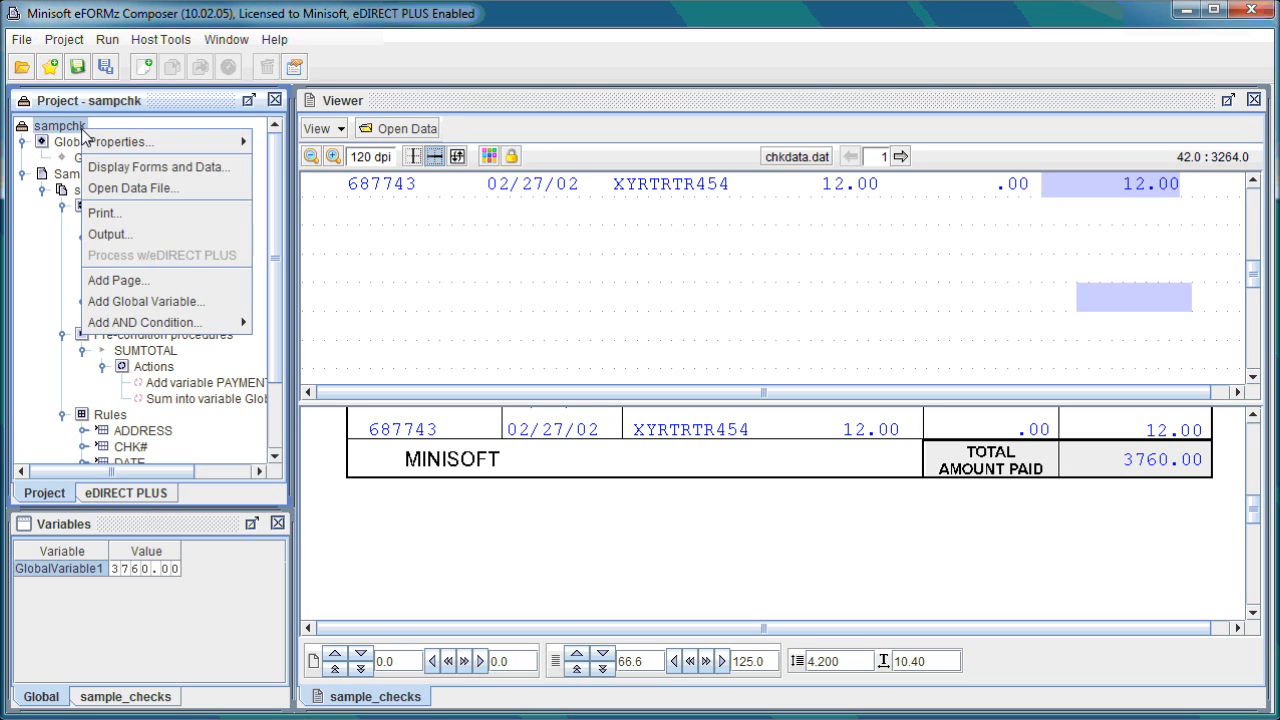
mouse_move(106, 135)
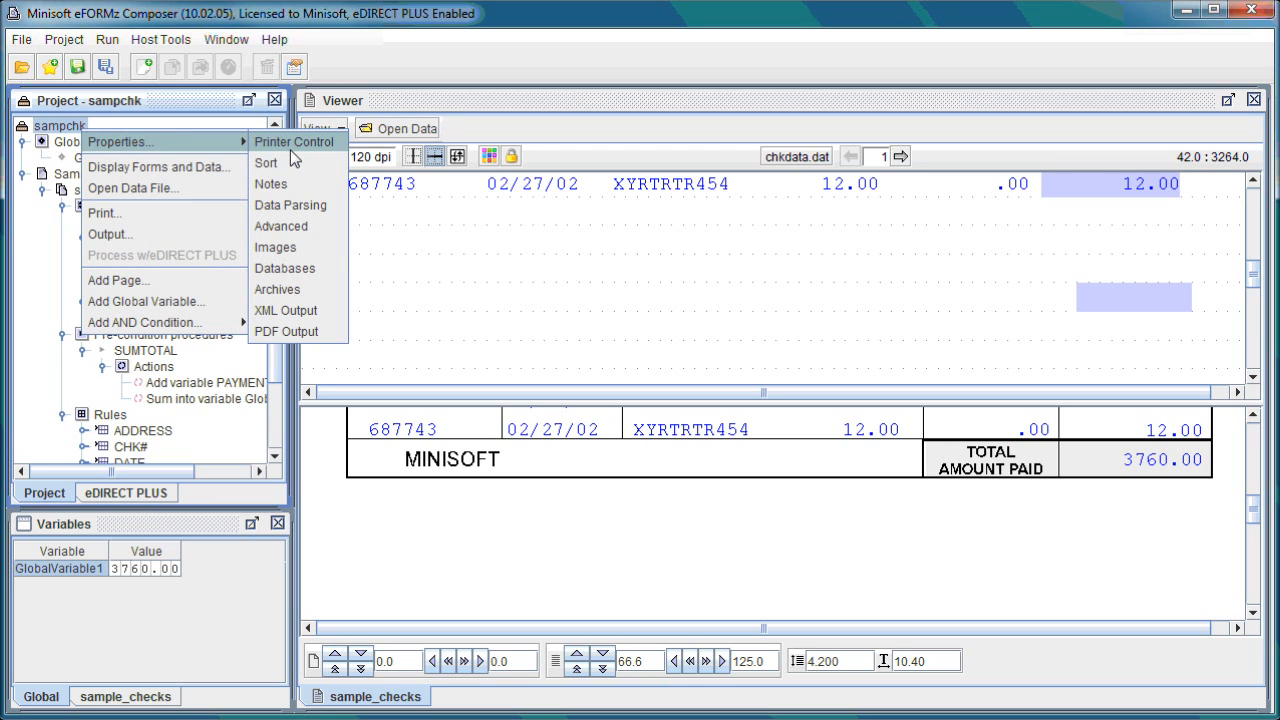
click(295, 244)
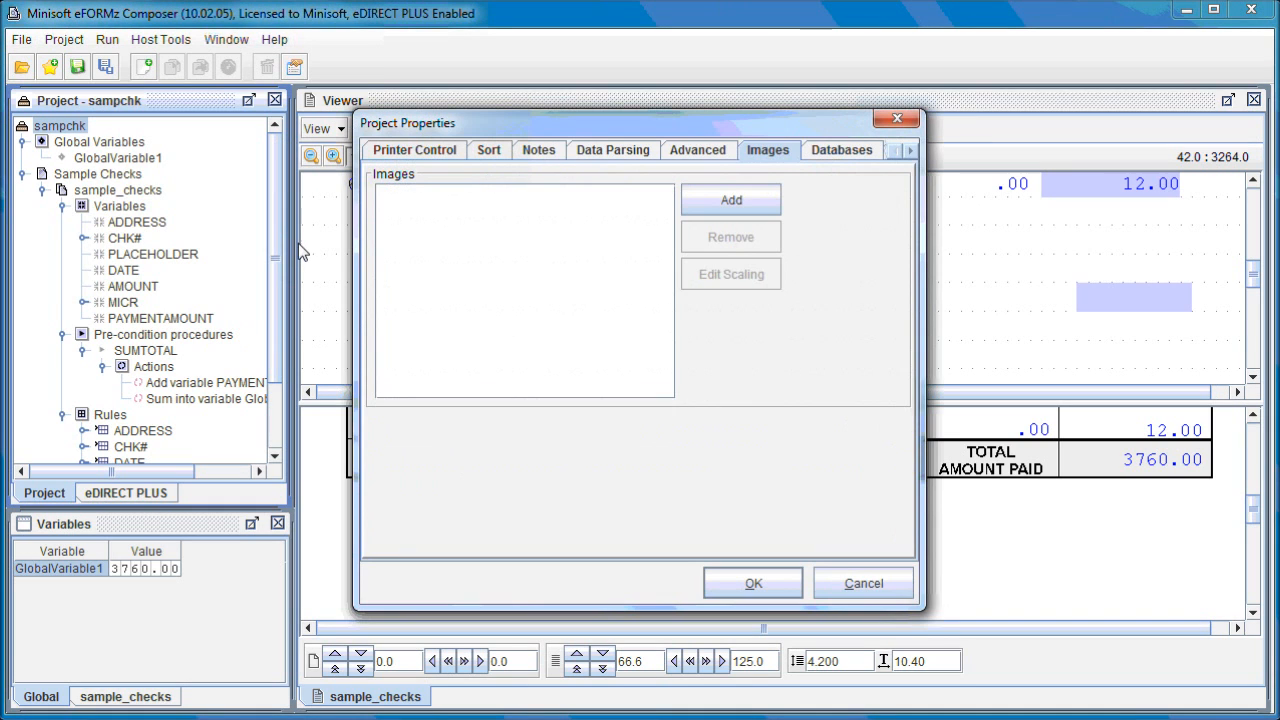
click(736, 205)
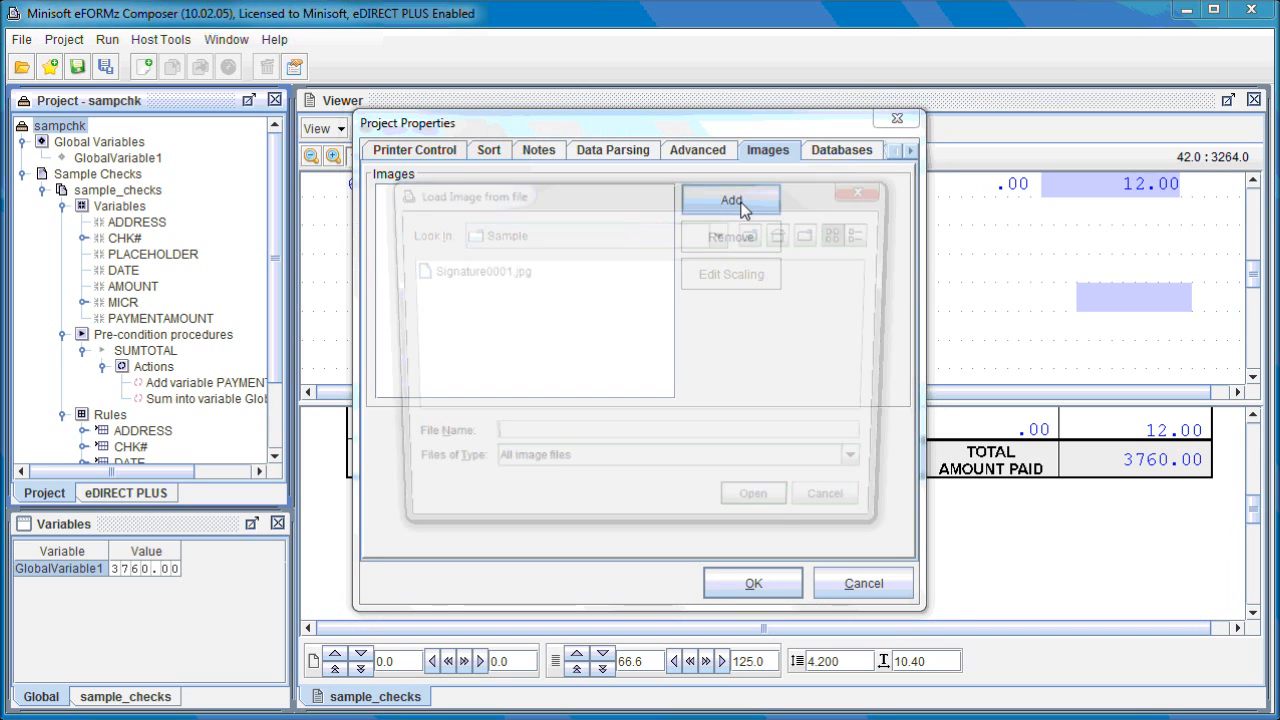
click(519, 272)
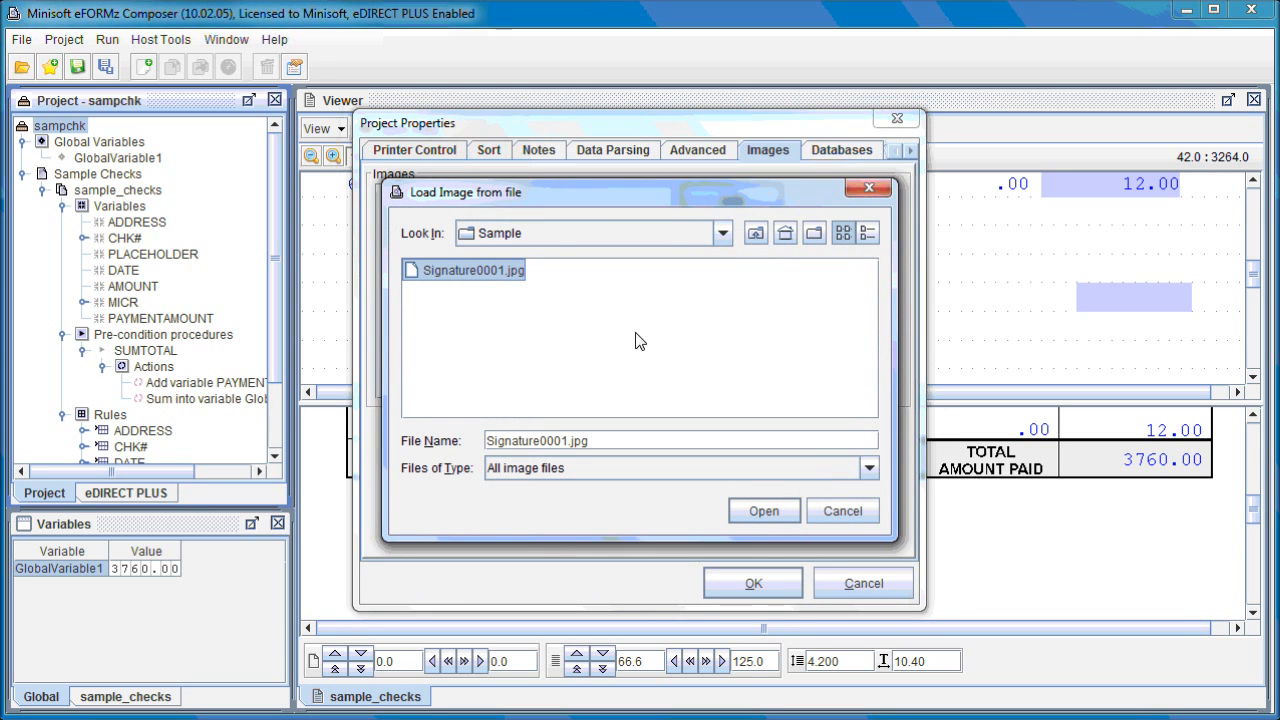
click(768, 512)
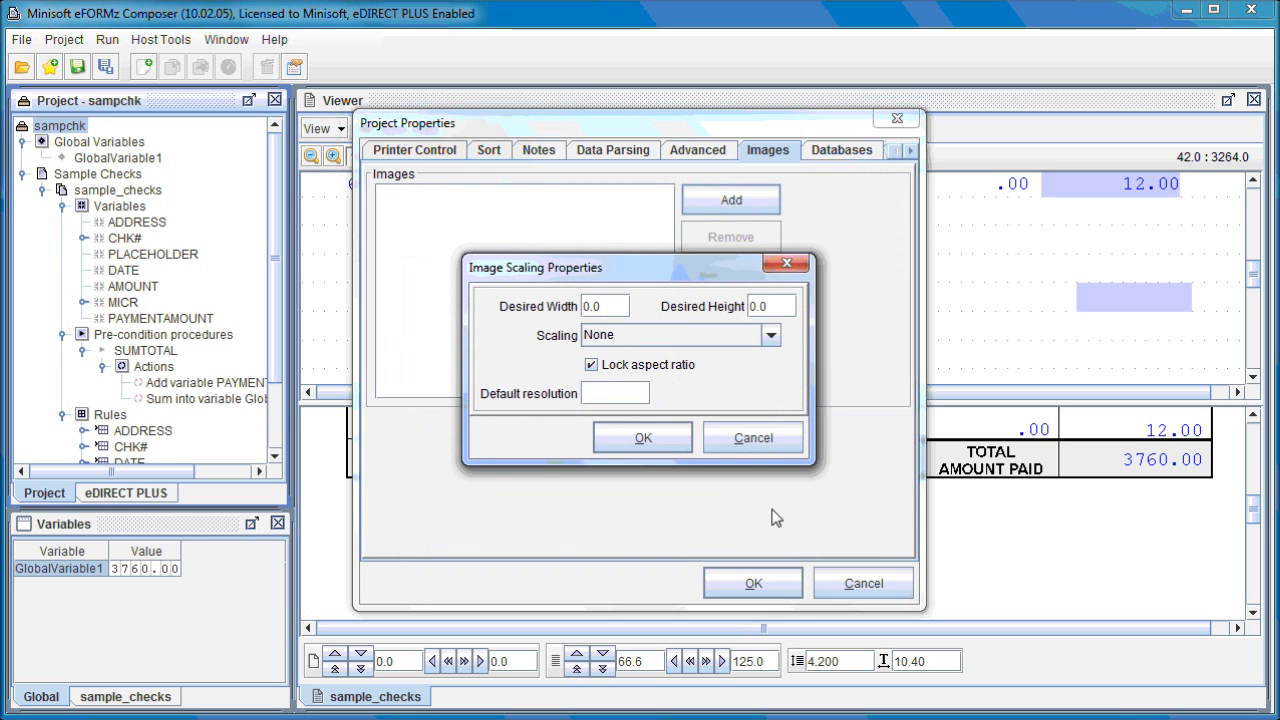
click(664, 440)
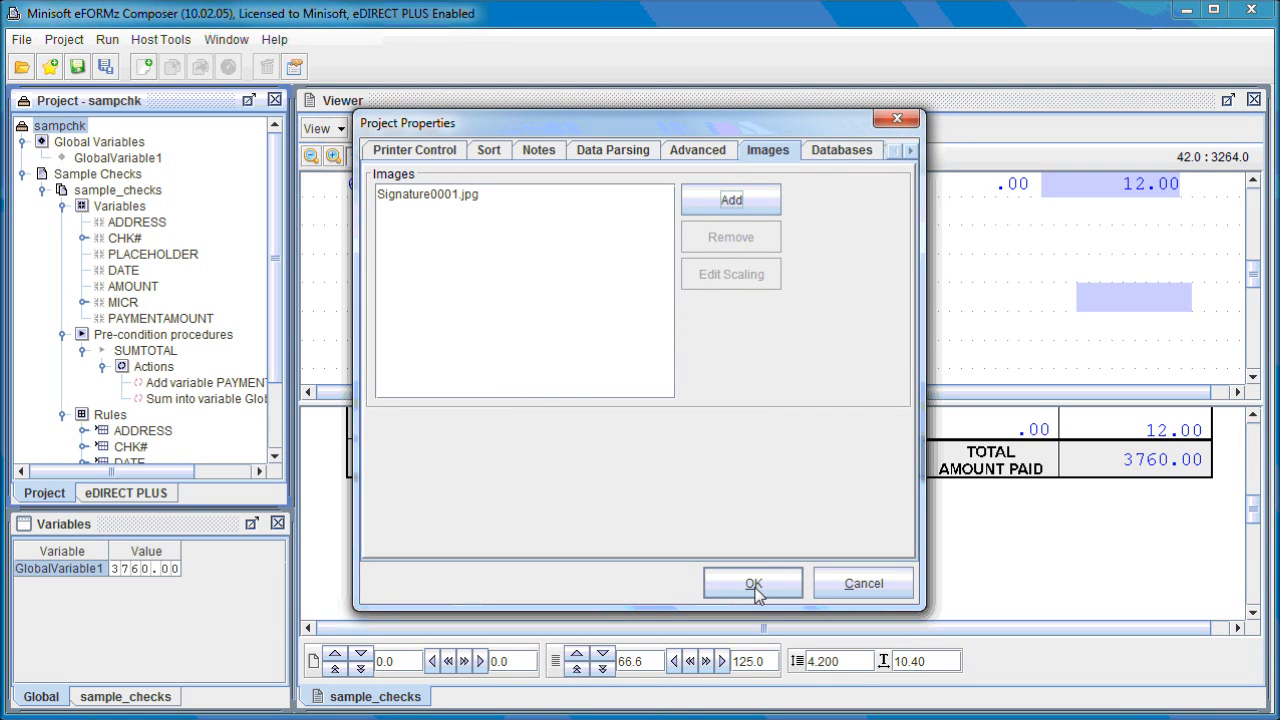
click(755, 590)
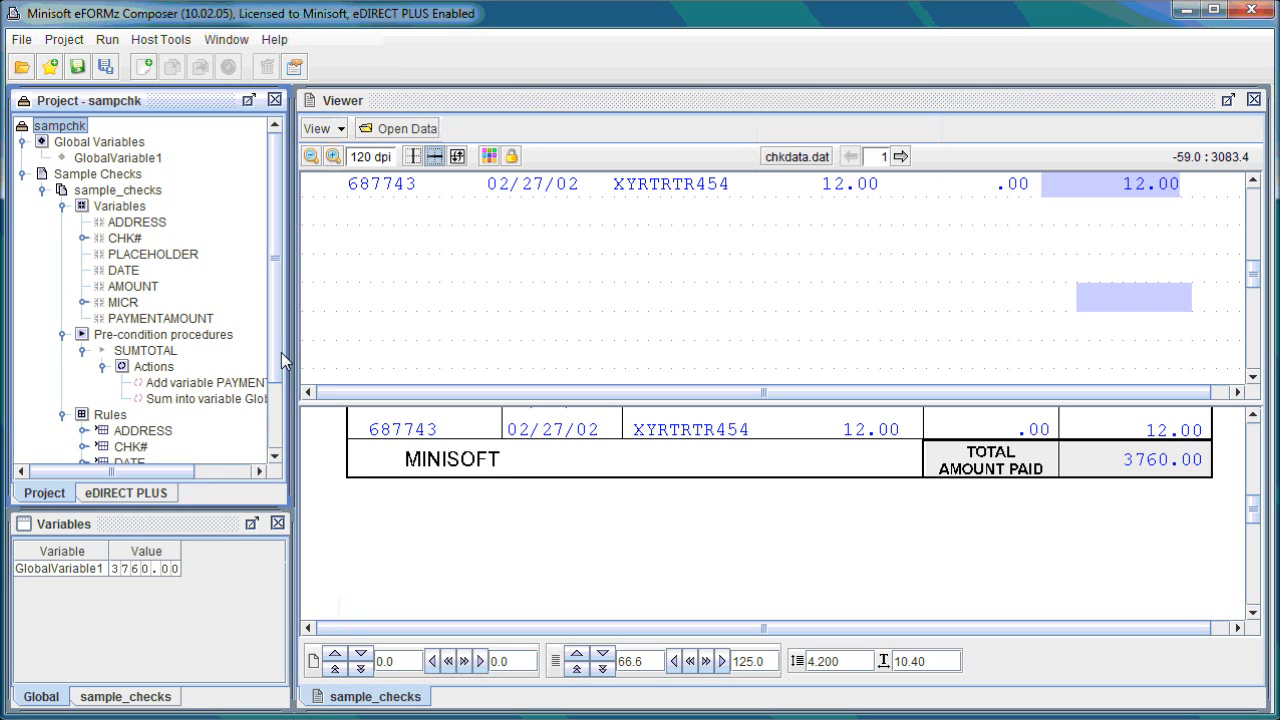
- Add a Load Image rule just above the check's first signature line, with N/A as the rule variable
drag(1248, 505, 1245, 593)
click(1003, 628)
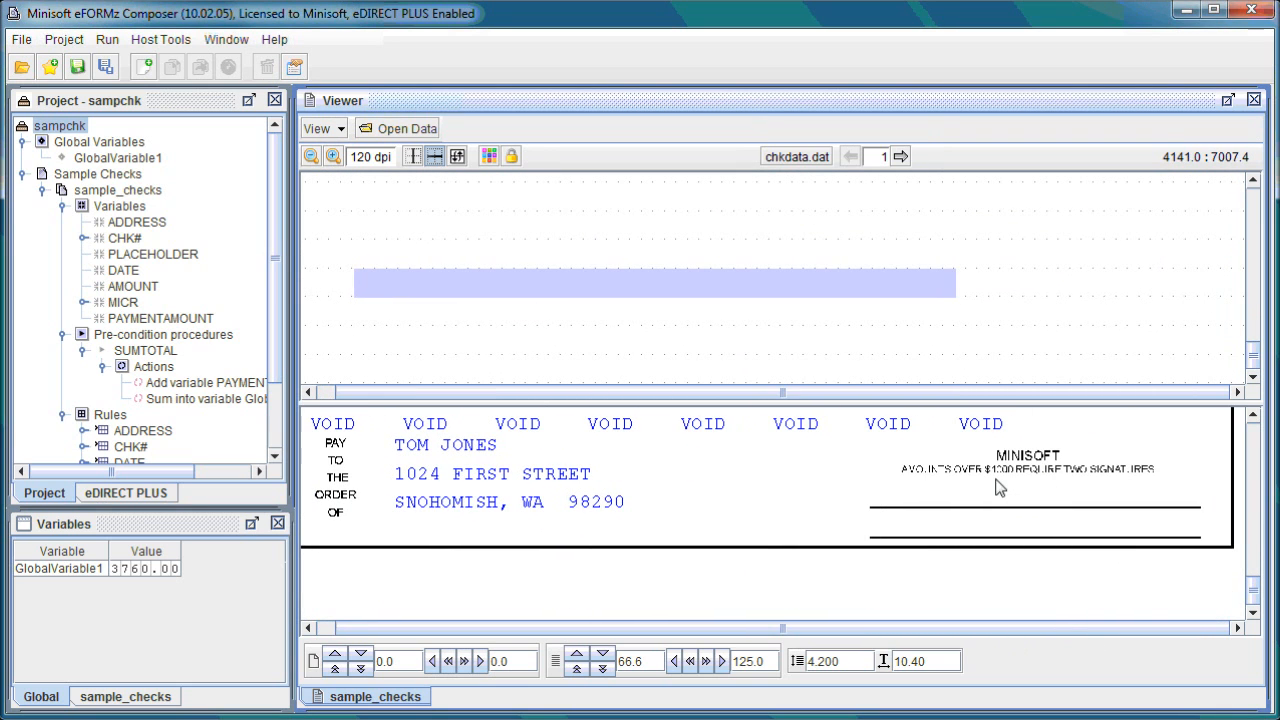
click(333, 156)
click(1088, 628)
scroll(1161, 566, down, 5)
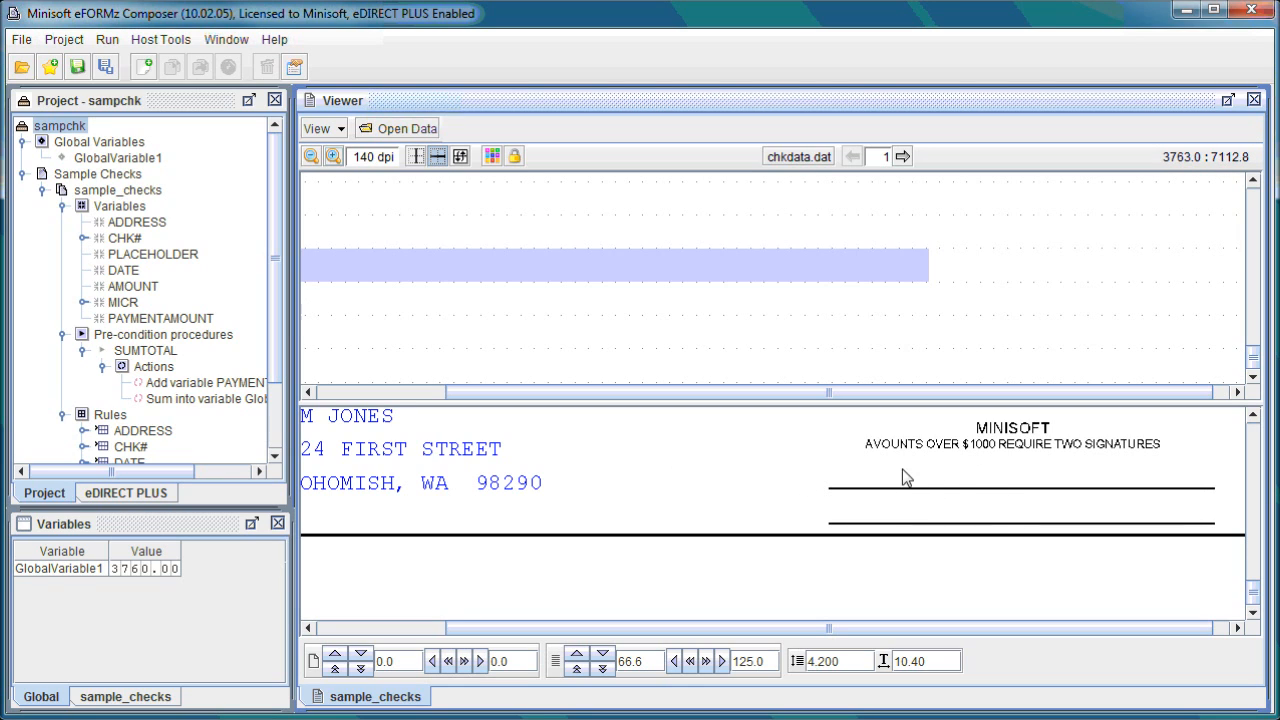
right_click(858, 474)
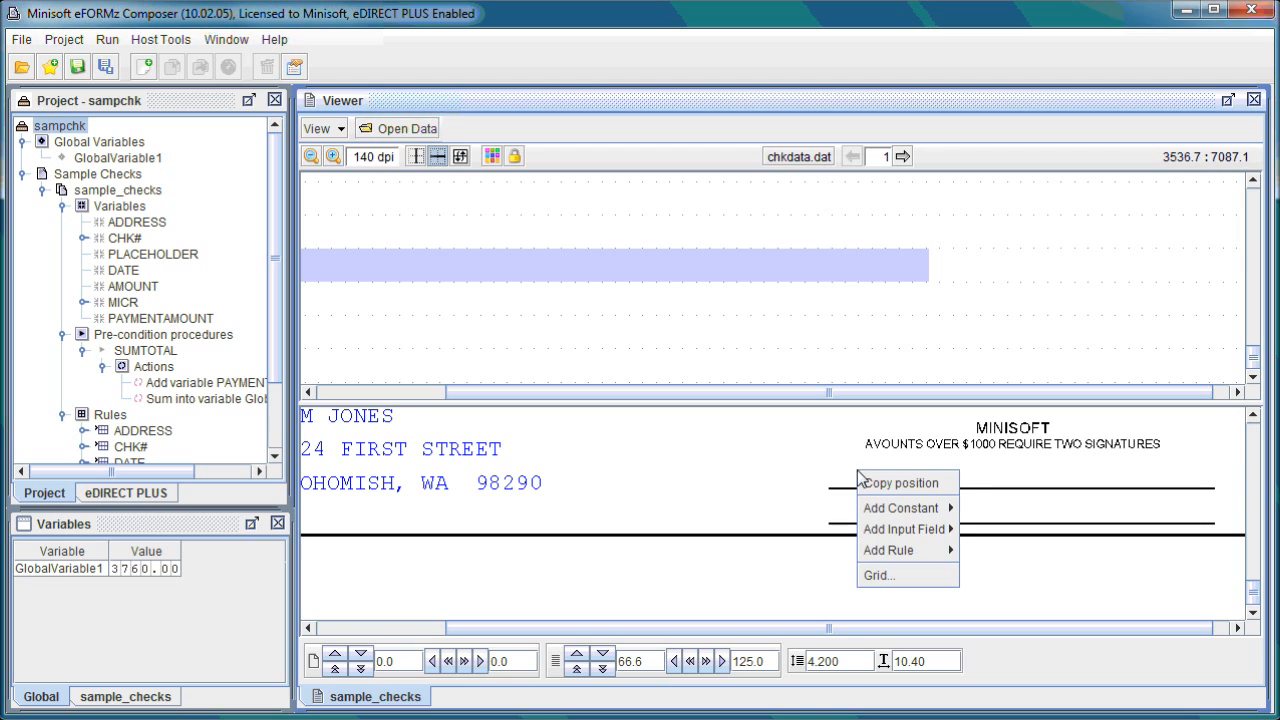
mouse_move(950, 558)
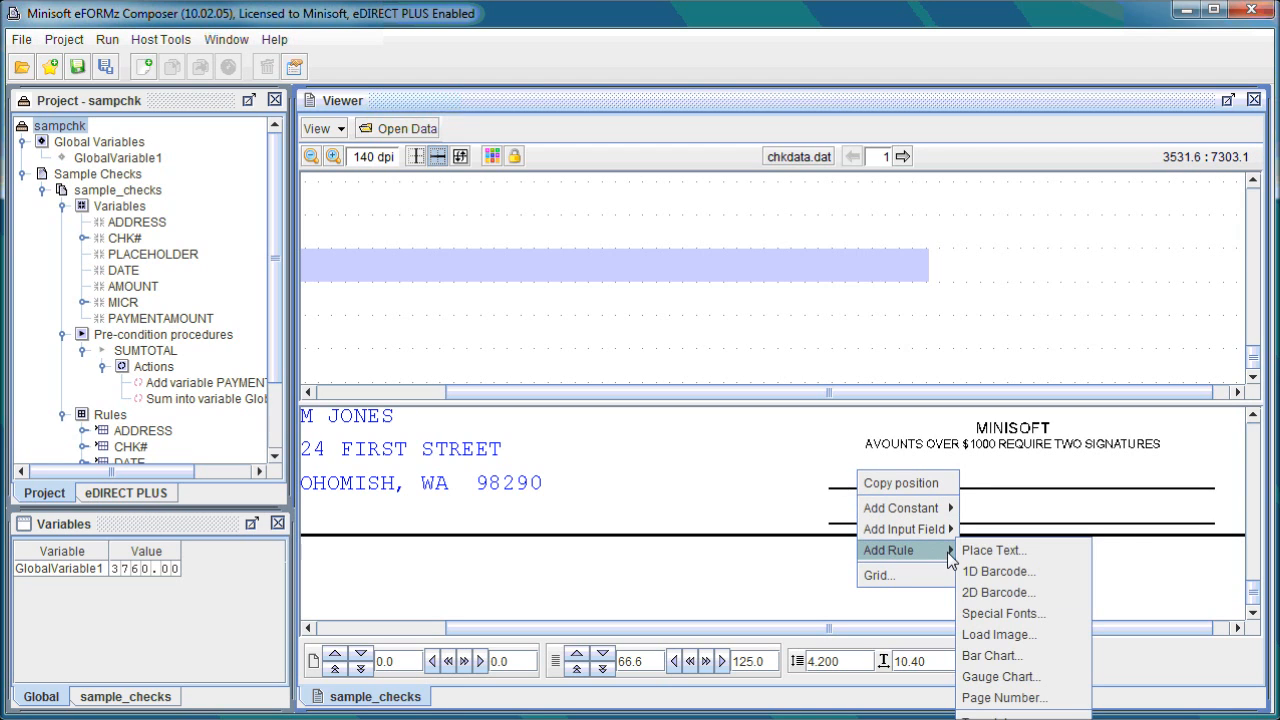
click(1015, 636)
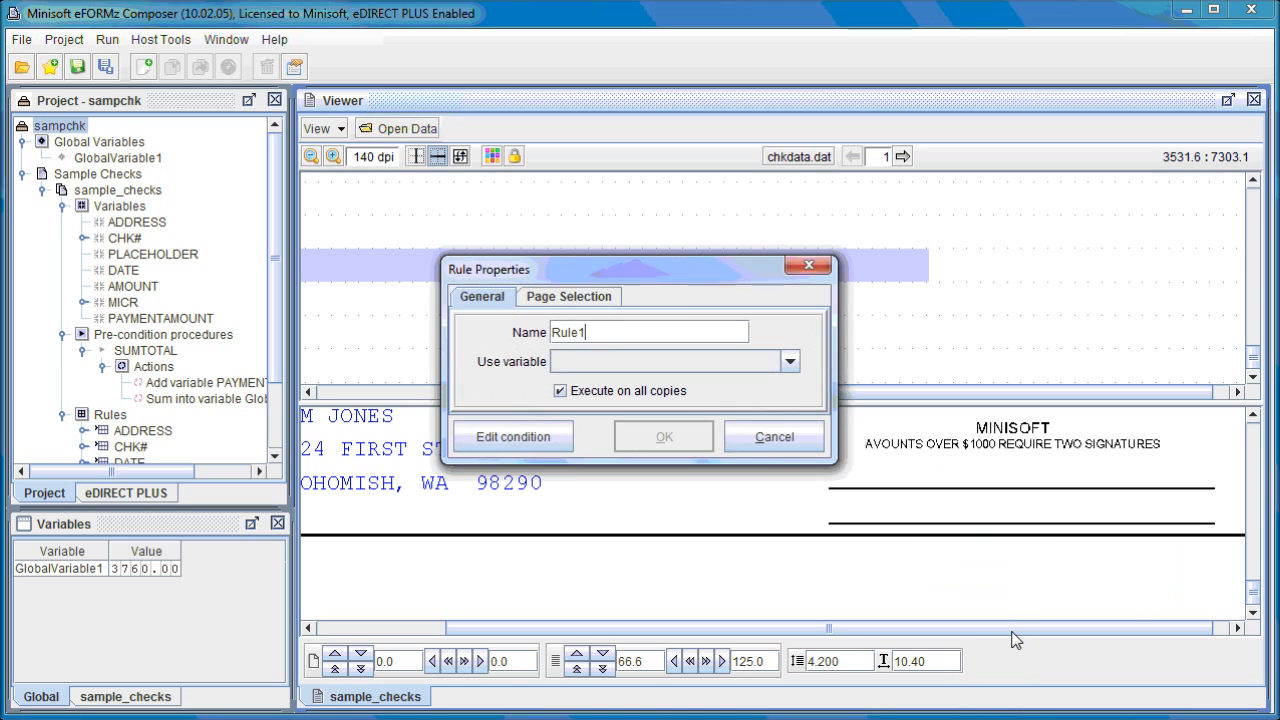
click(612, 364)
click(619, 371)
click(619, 371)
scroll(622, 450, down, 3)
scroll(620, 440, up, 1)
click(604, 422)
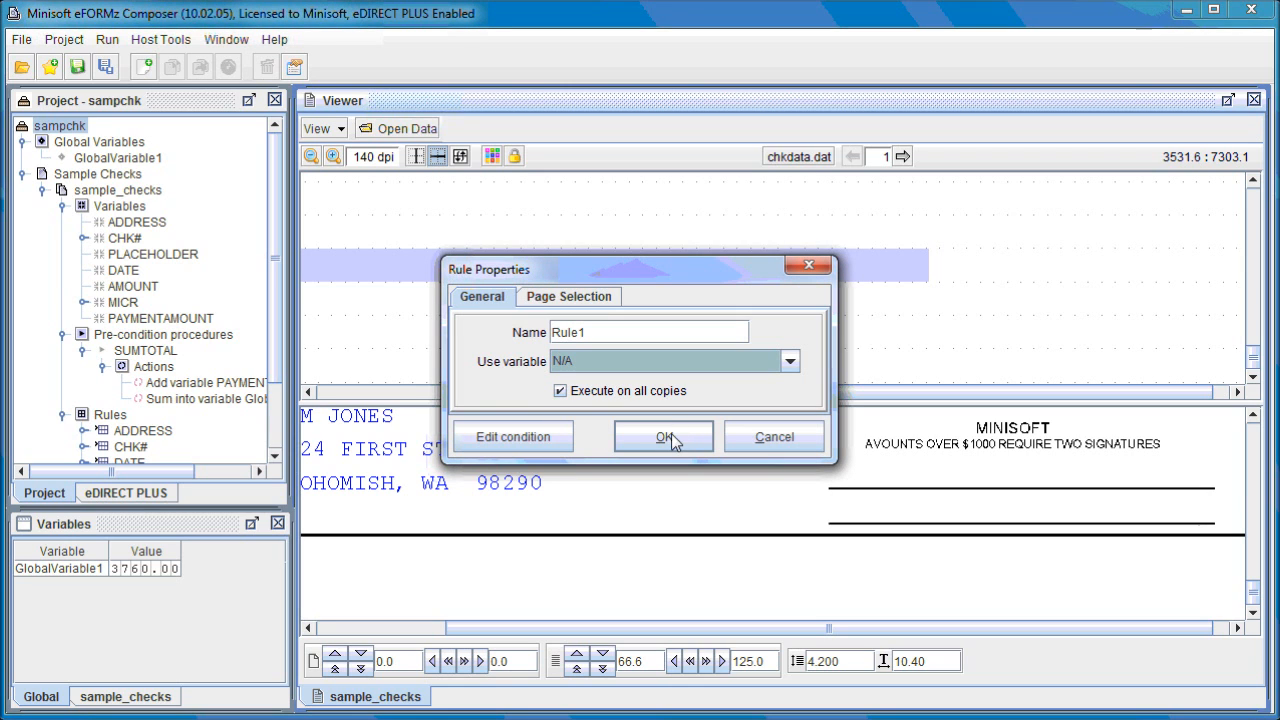
click(662, 438)
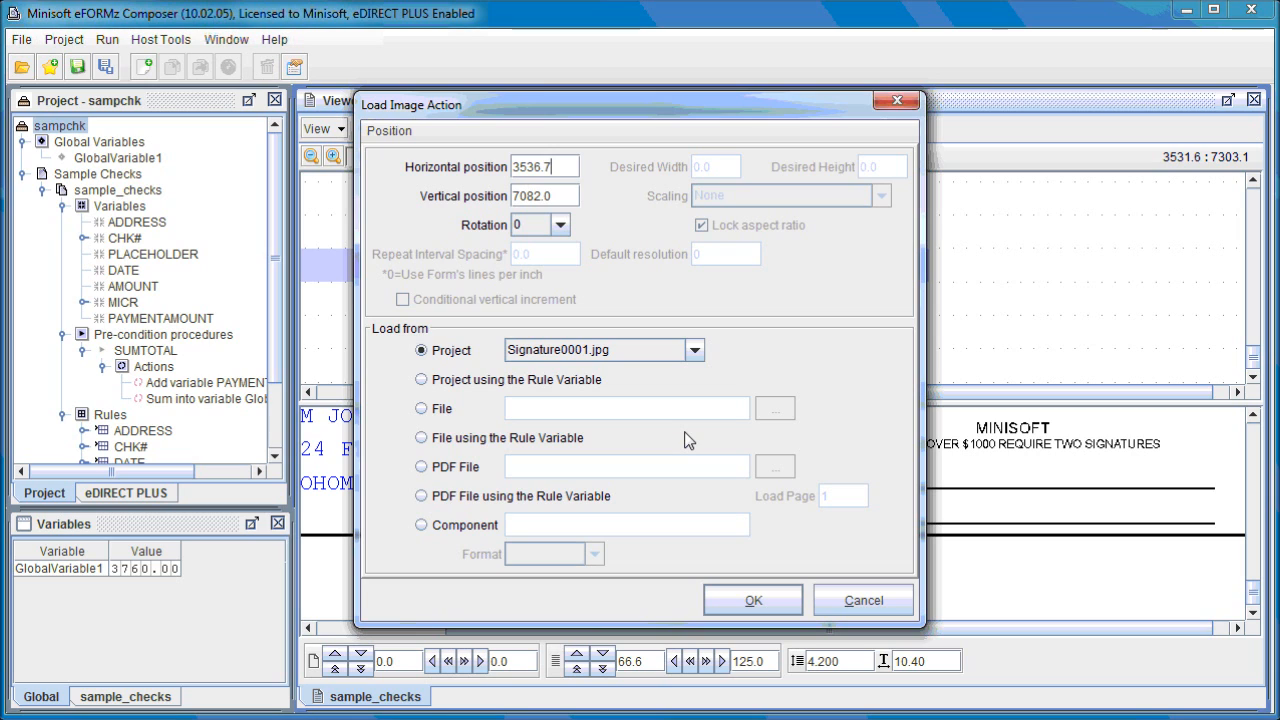
- Load the project image Signature0001.jpg in the Load Image action
click(684, 352)
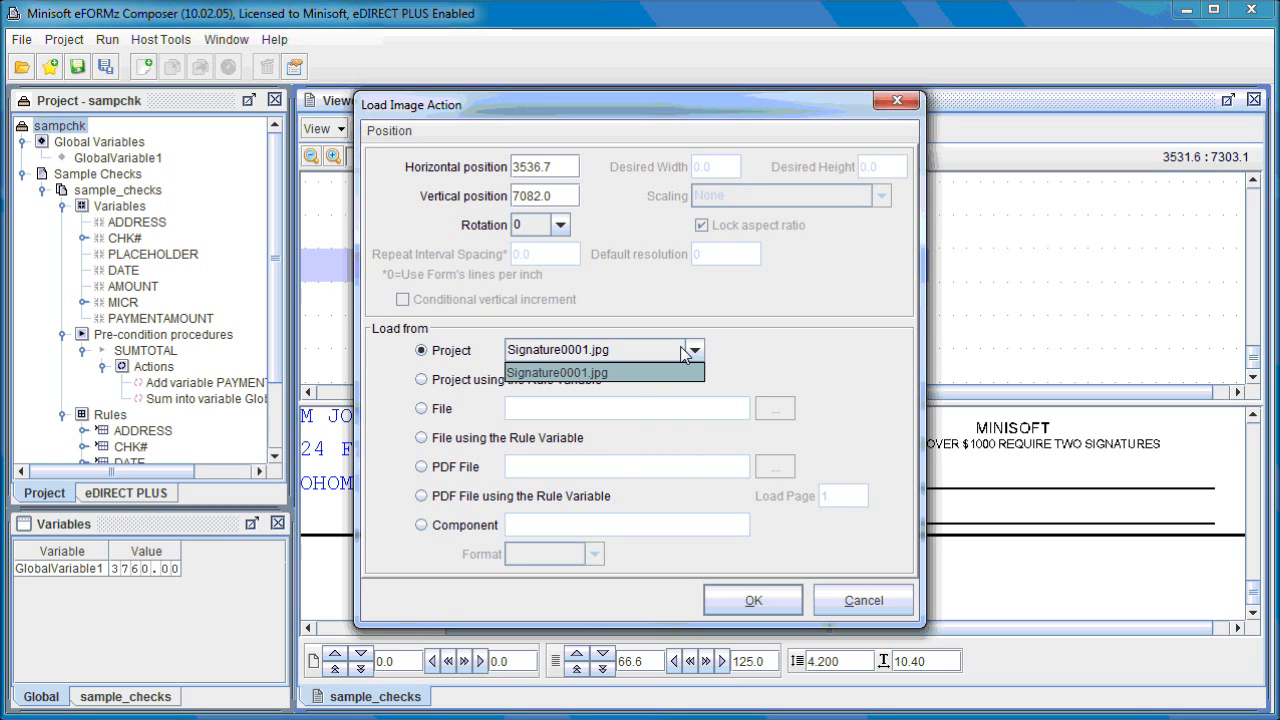
click(622, 373)
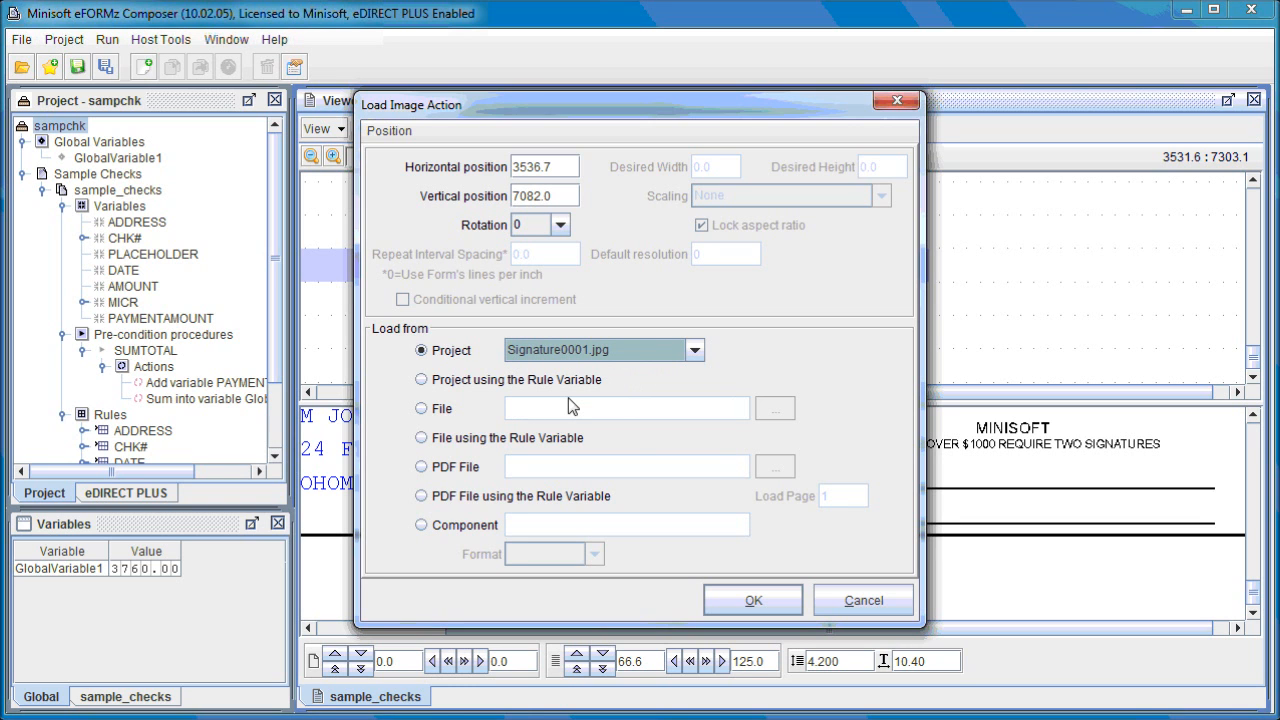
click(766, 603)
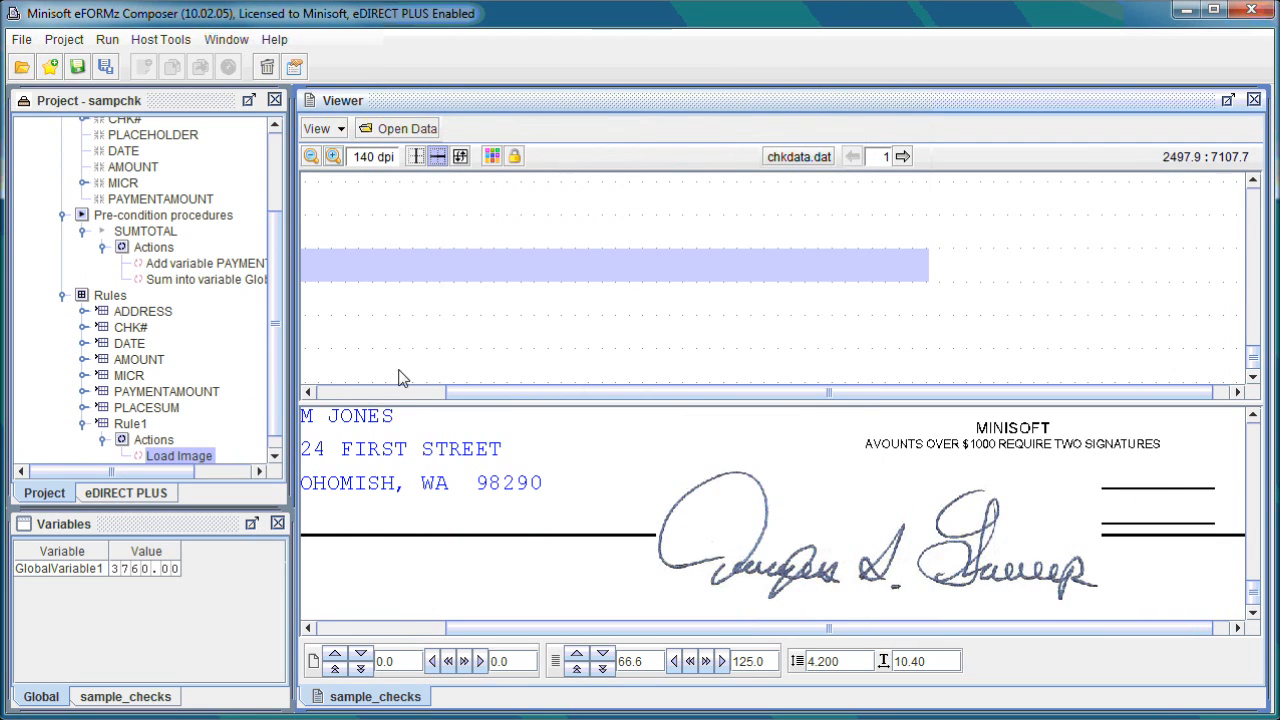
- Set the scaling of the project image Signature0001.jpg to Shrink to desired size
drag(277, 305, 281, 200)
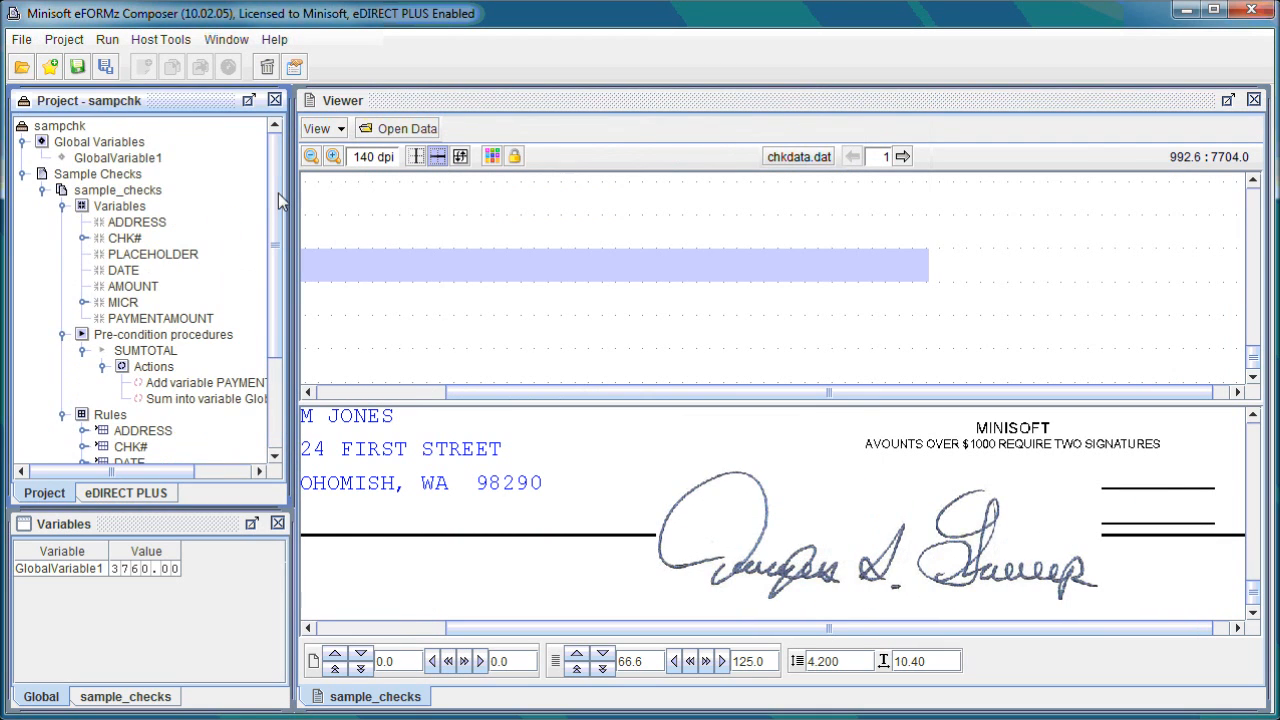
right_click(75, 133)
mouse_move(185, 138)
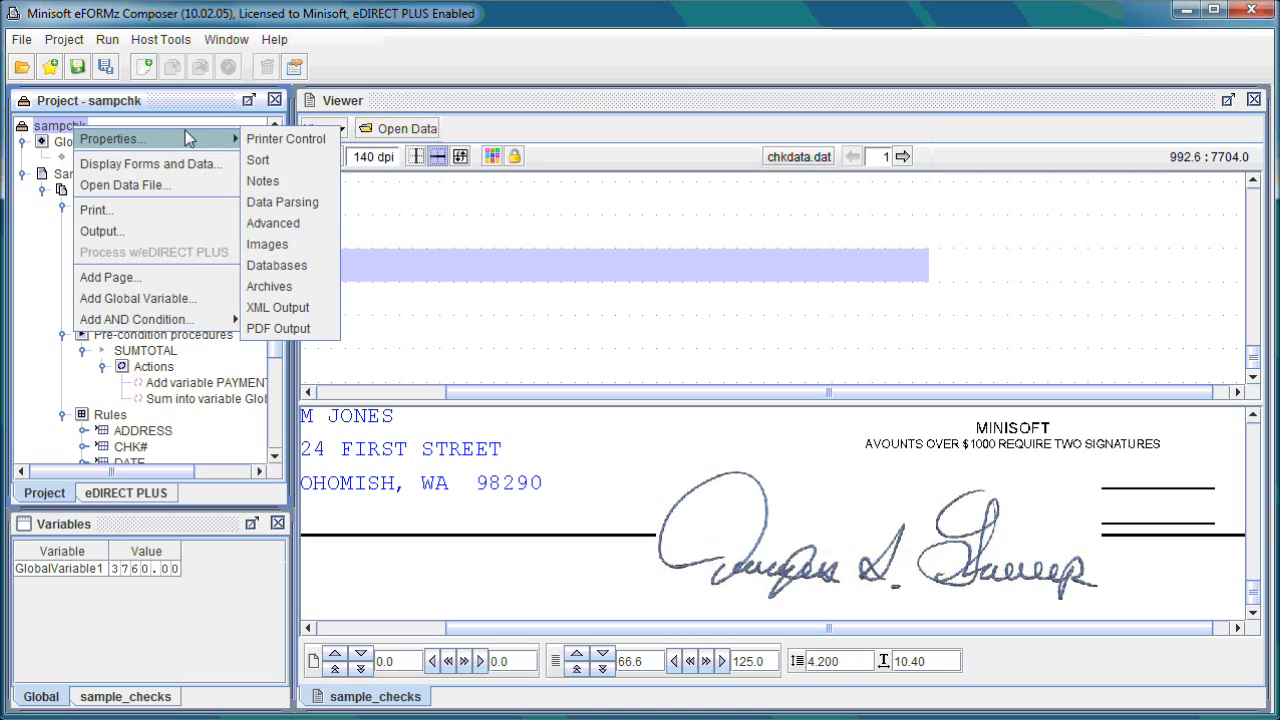
click(292, 244)
click(482, 200)
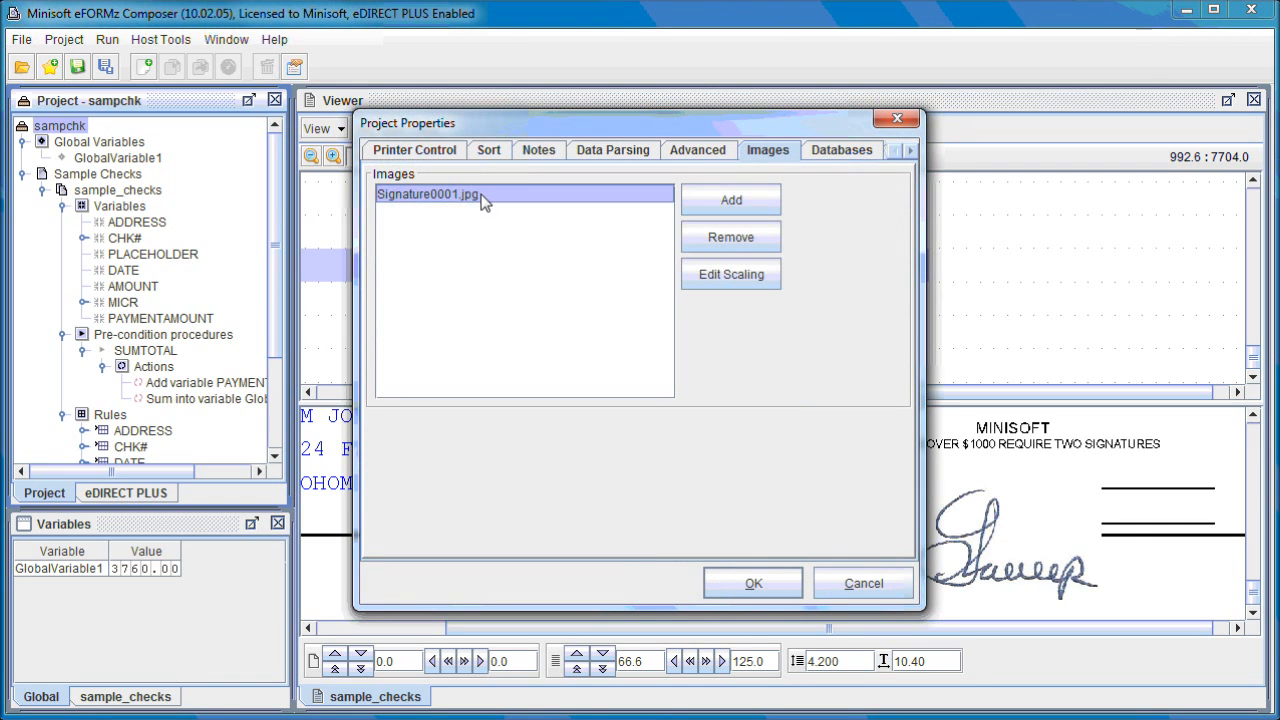
click(760, 278)
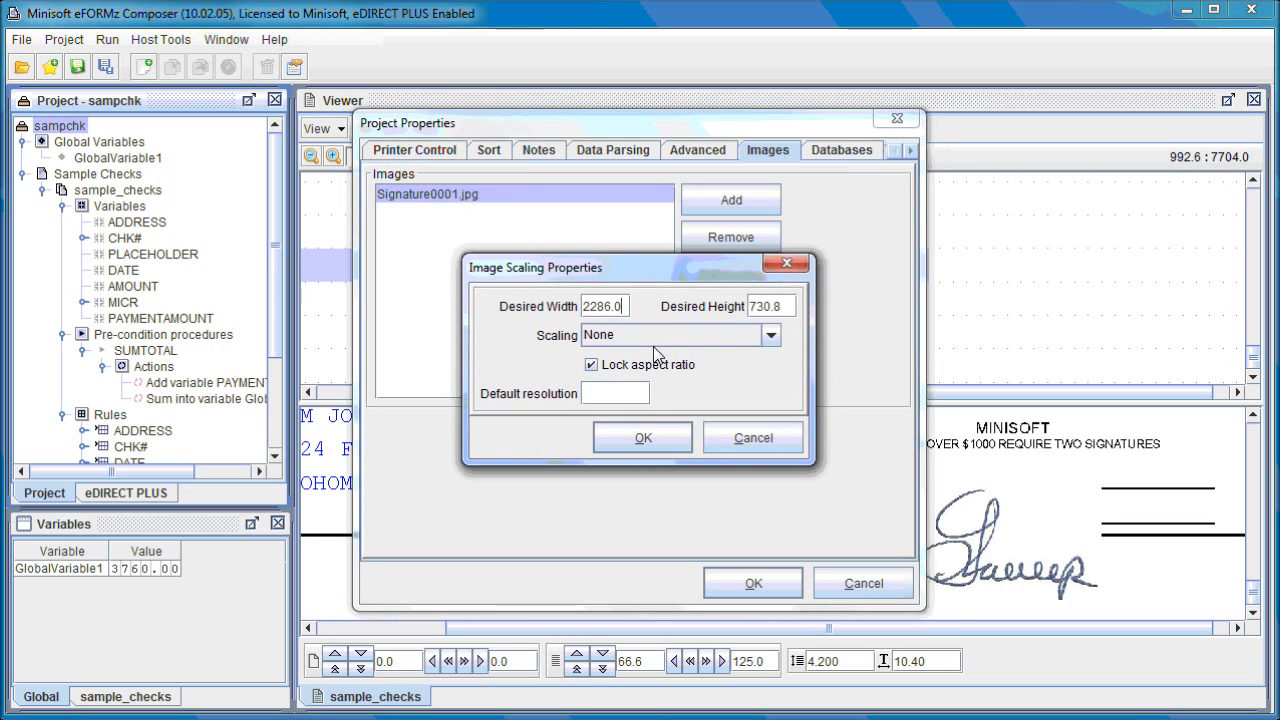
click(649, 337)
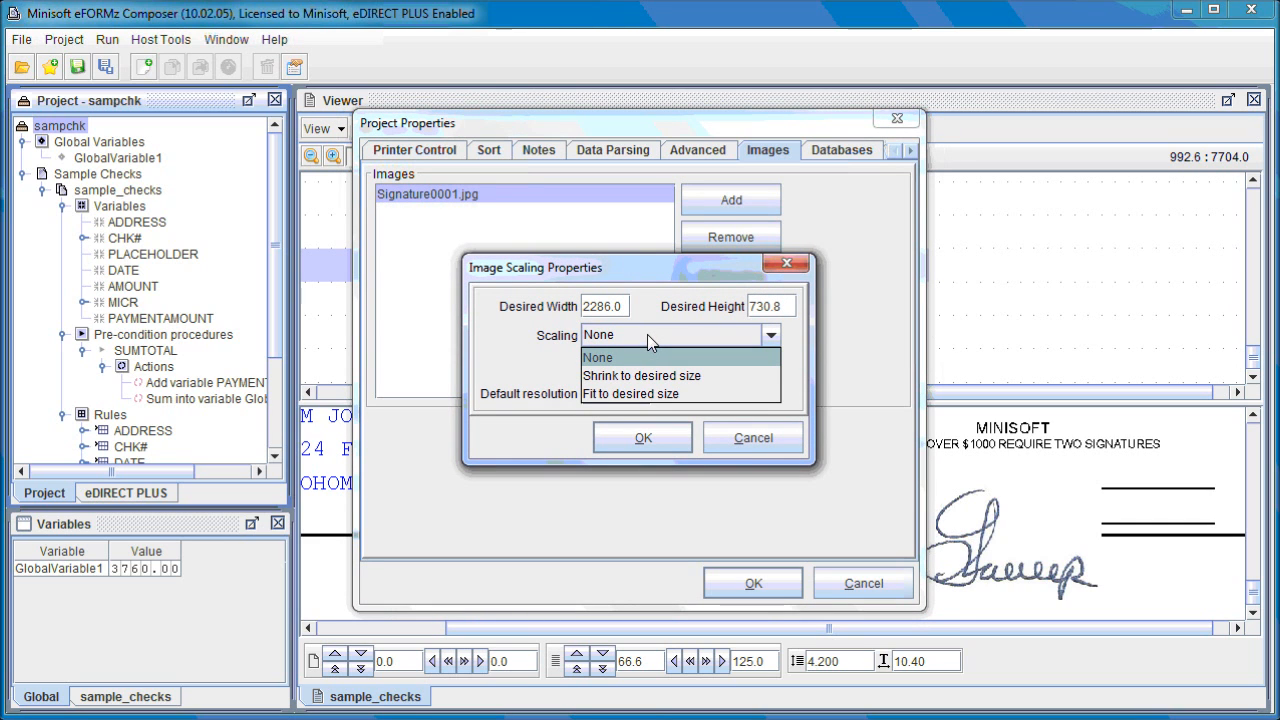
click(645, 375)
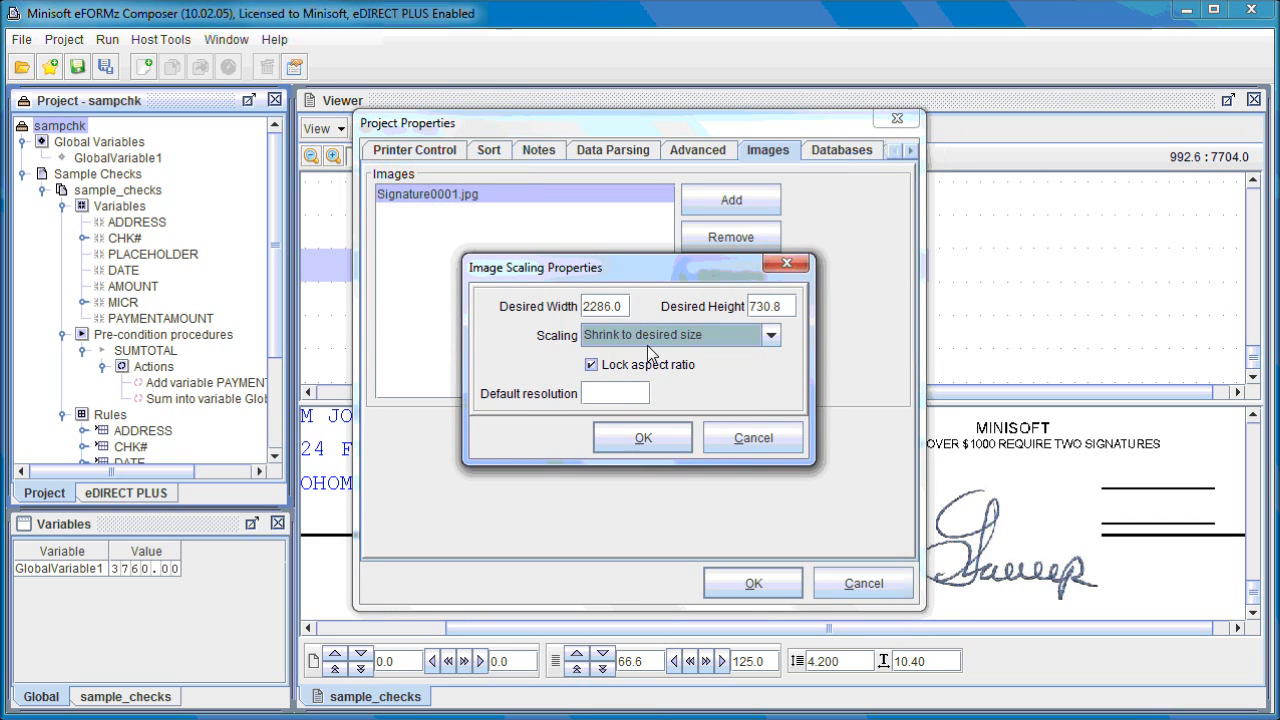
- Set the signature image's desired width to 1286.0 and height to 430.8, and move it onto the check's signature lines
click(588, 310)
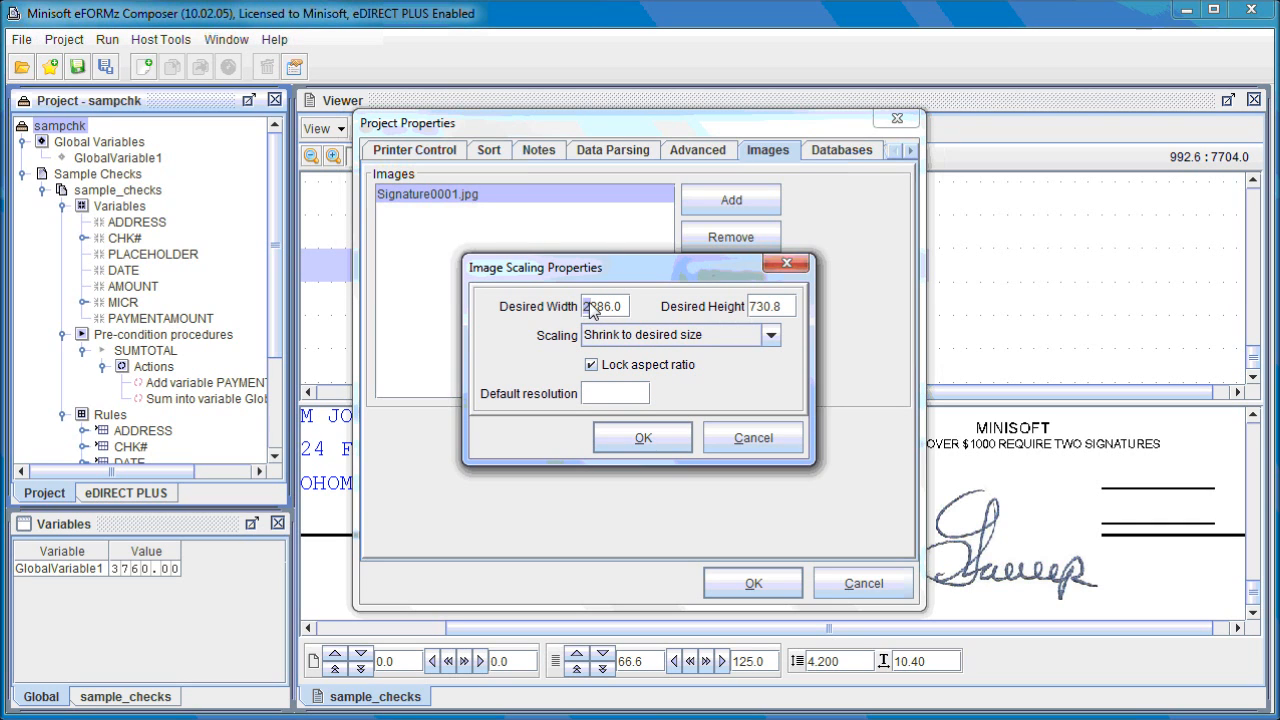
text(1)
drag(756, 311, 742, 312)
text(4)
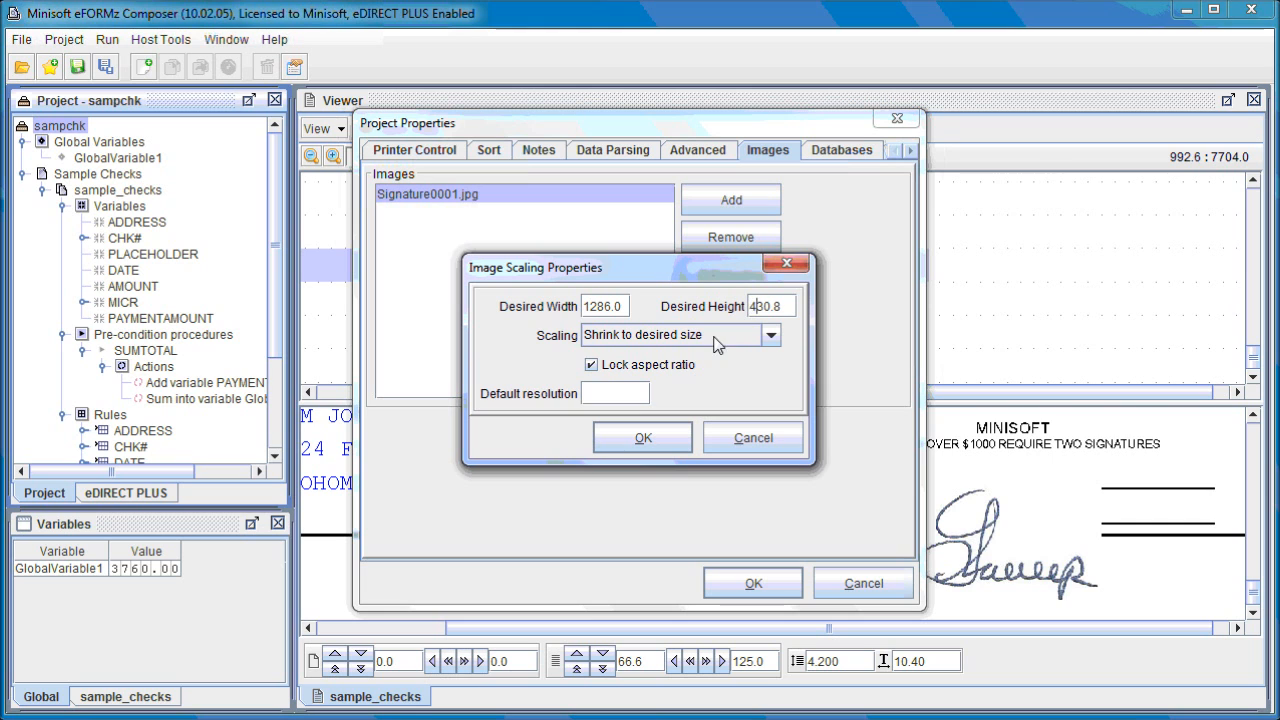
click(648, 436)
click(750, 583)
mouse_move(781, 524)
mouse_down()
mouse_move(960, 525)
mouse_move(980, 546)
mouse_move(955, 535)
mouse_move(1005, 508)
mouse_up()
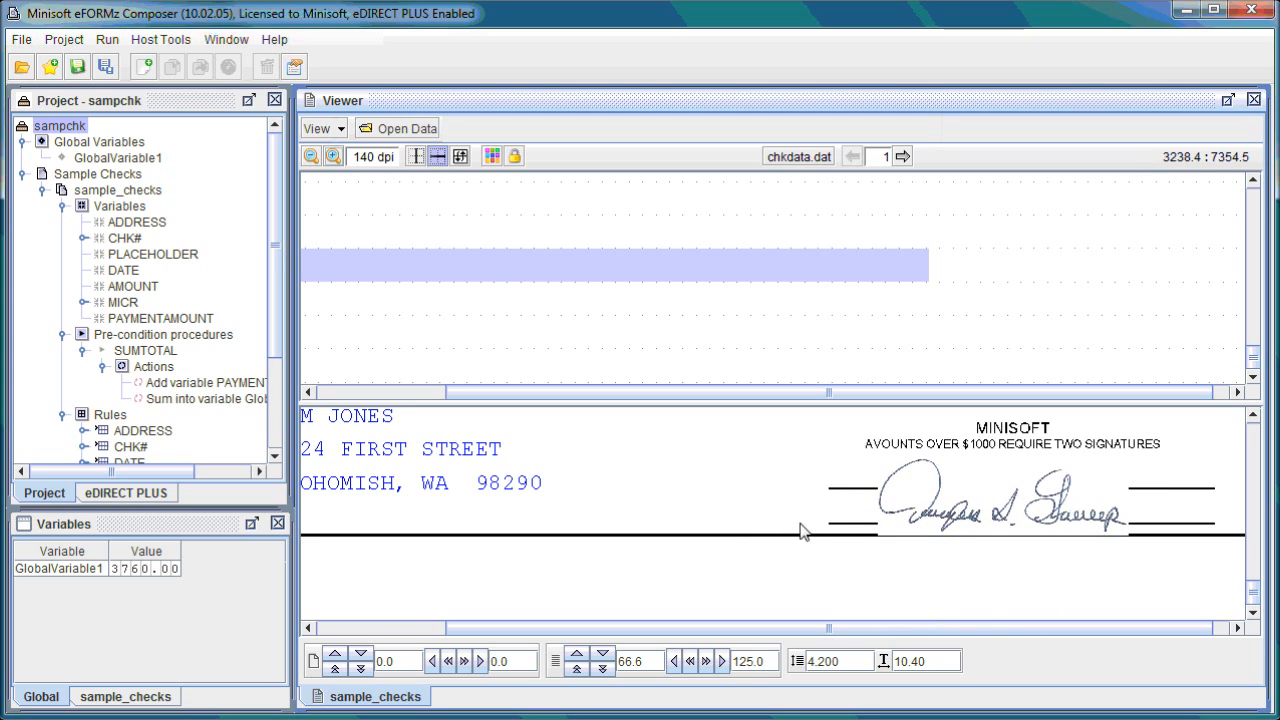
- Add an AND condition of the type Is greater than to Rule1, the rule that loads the signature image
drag(279, 268, 277, 384)
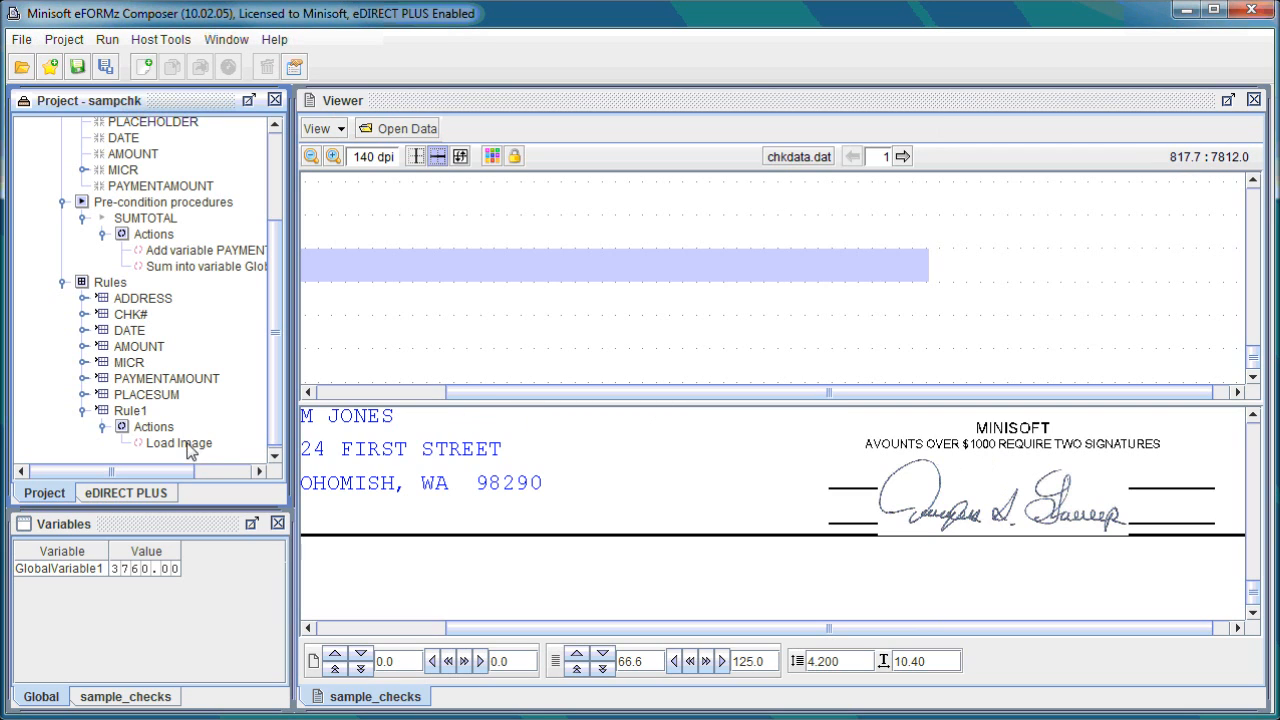
right_click(157, 450)
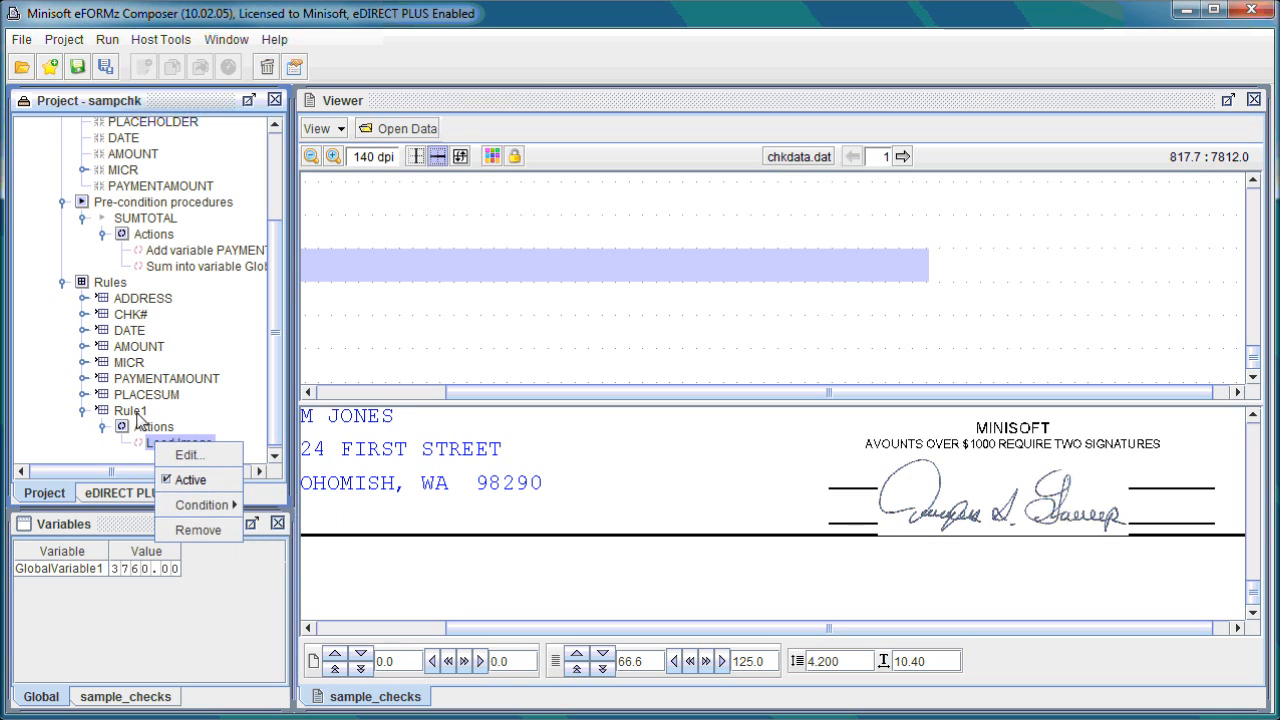
right_click(136, 412)
mouse_move(241, 474)
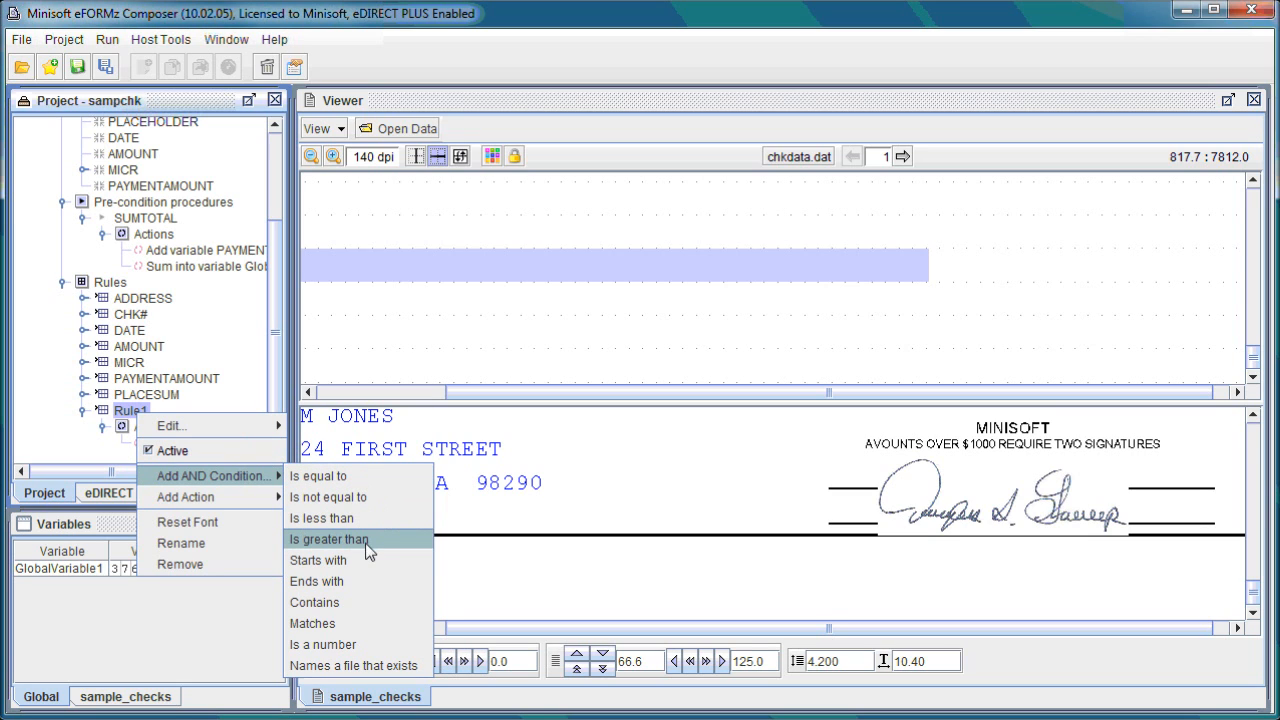
click(395, 541)
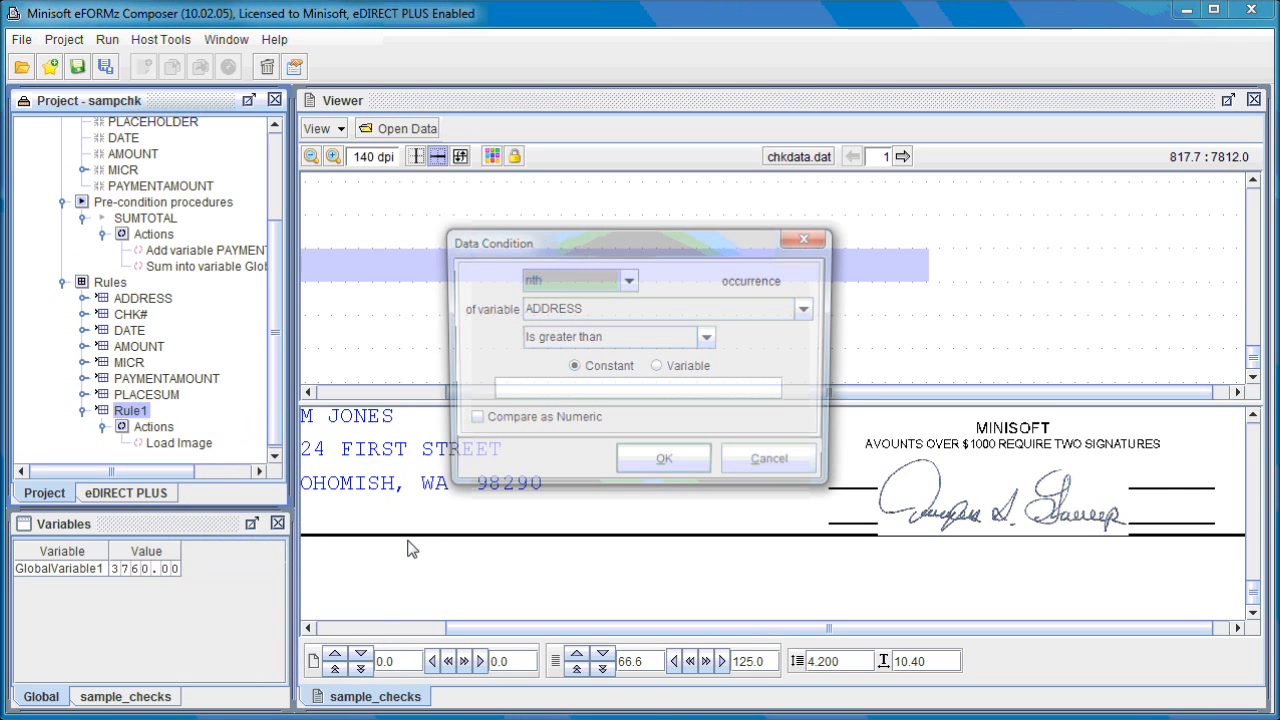
- Set the data condition to test whether GlobalVariable1 is greater than the constant 1000
click(675, 318)
drag(811, 363, 812, 374)
click(608, 381)
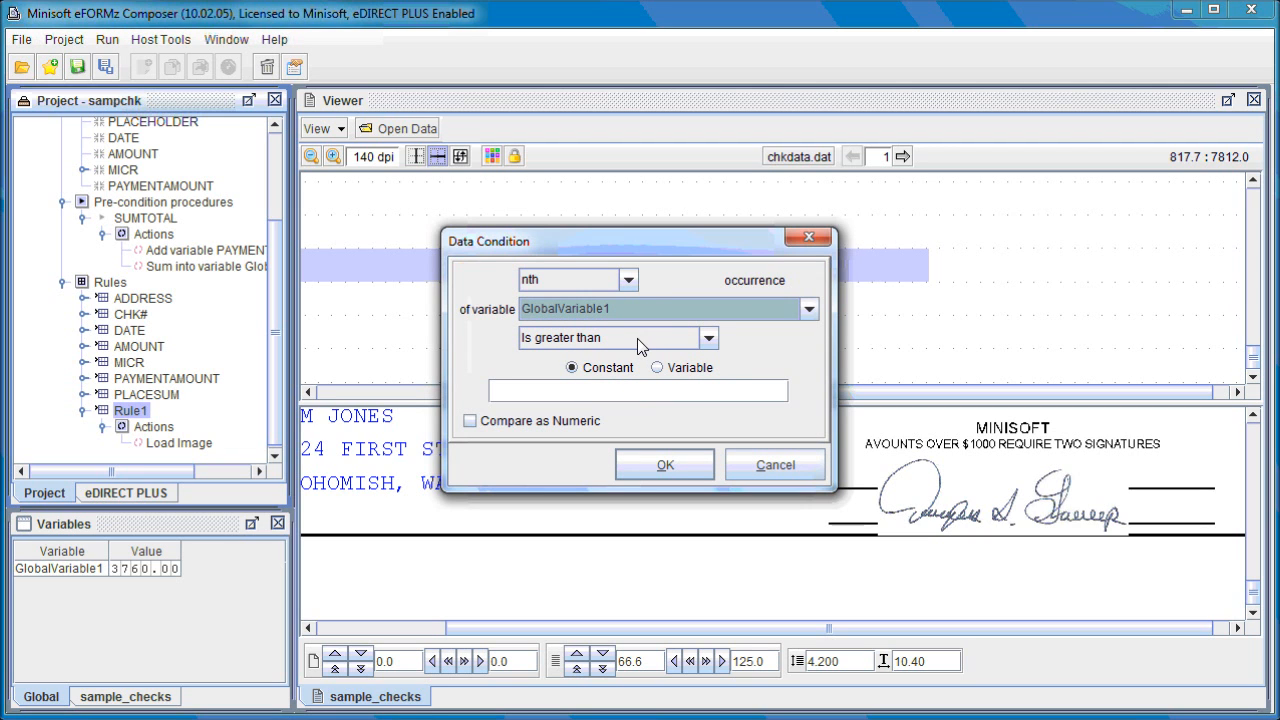
click(640, 393)
text(1000)
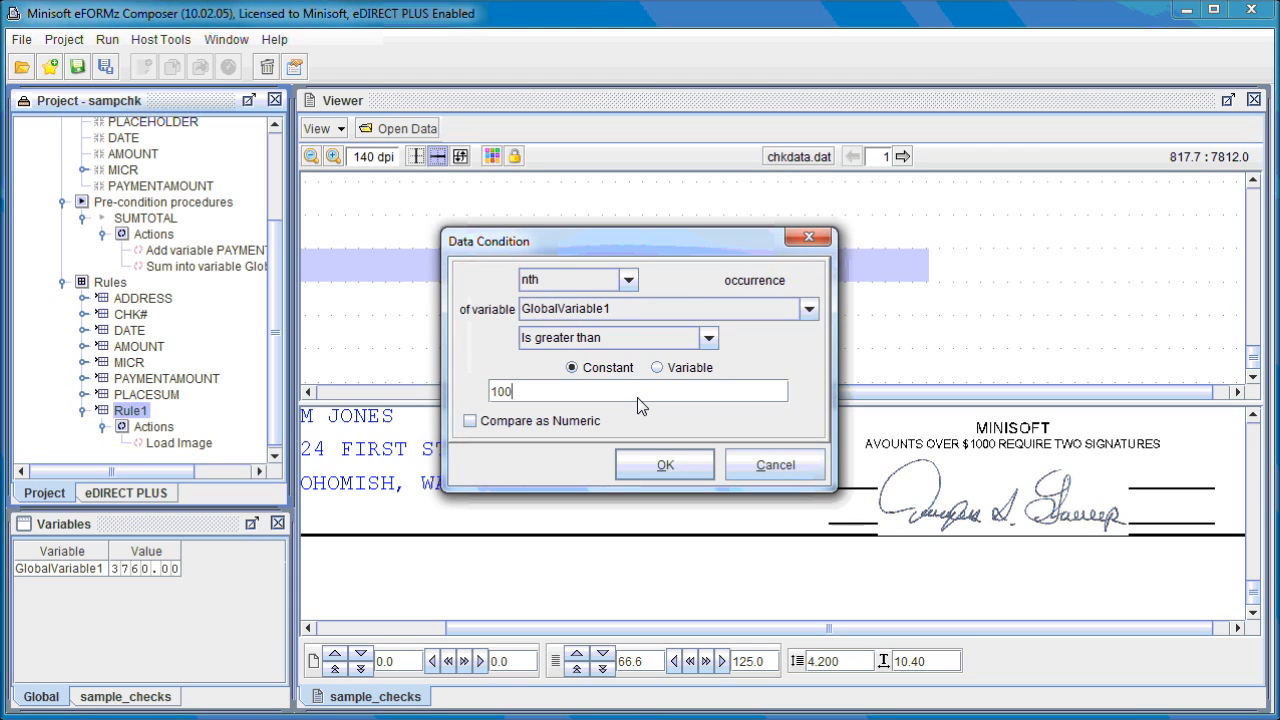
click(660, 466)
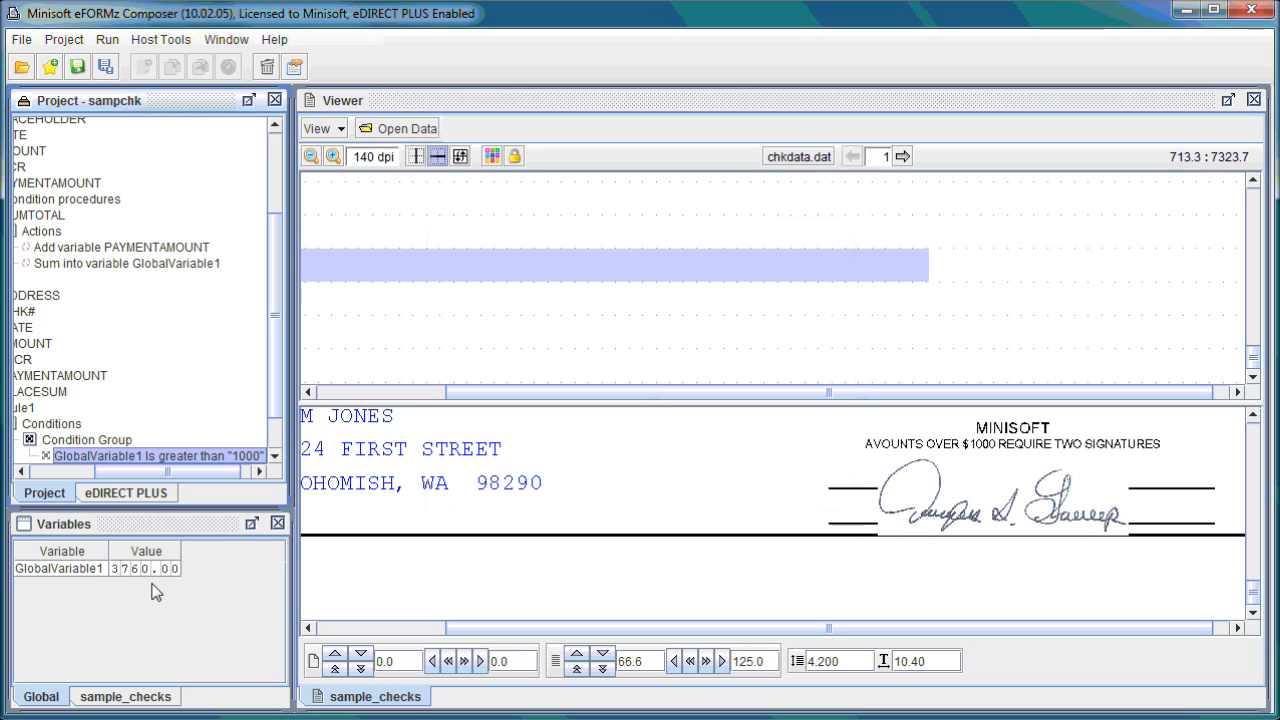
- Edit the GlobalVariable1 condition of Rule1 to compare against the constant 4000
scroll(268, 400, down, 1)
scroll(270, 408, down, 2)
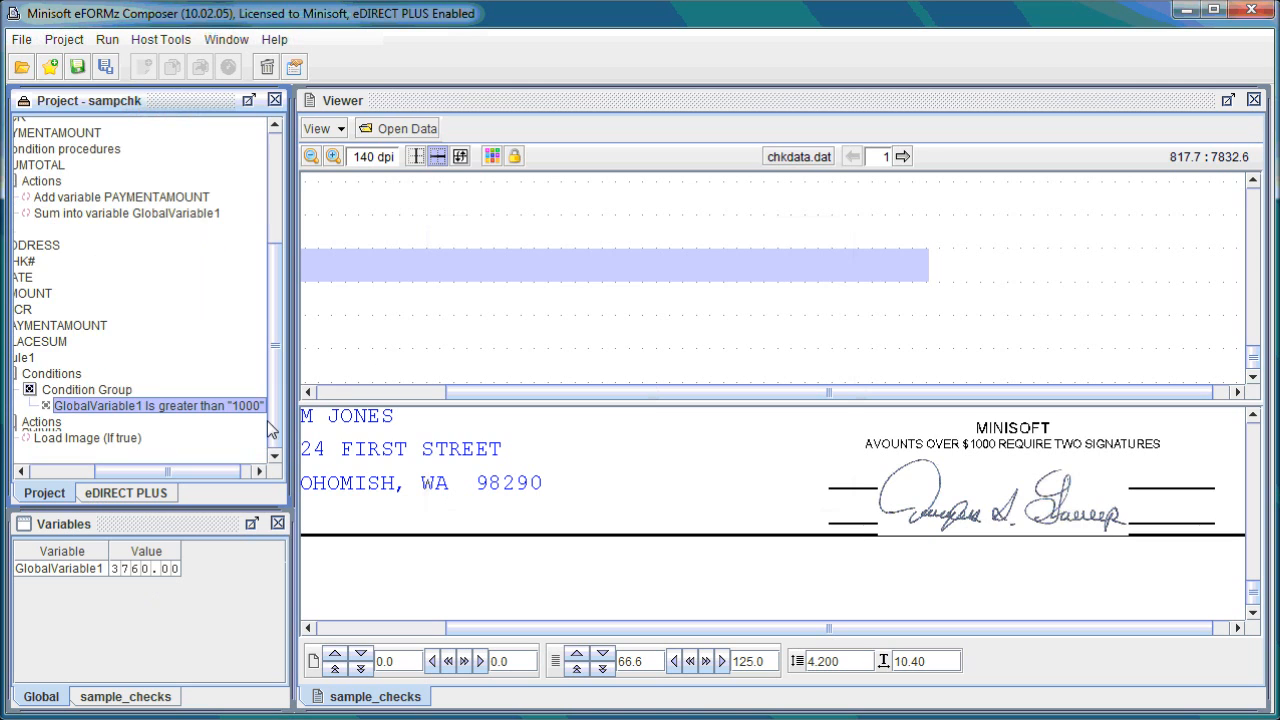
scroll(275, 398, up, 2)
right_click(205, 445)
click(232, 450)
double_click(497, 392)
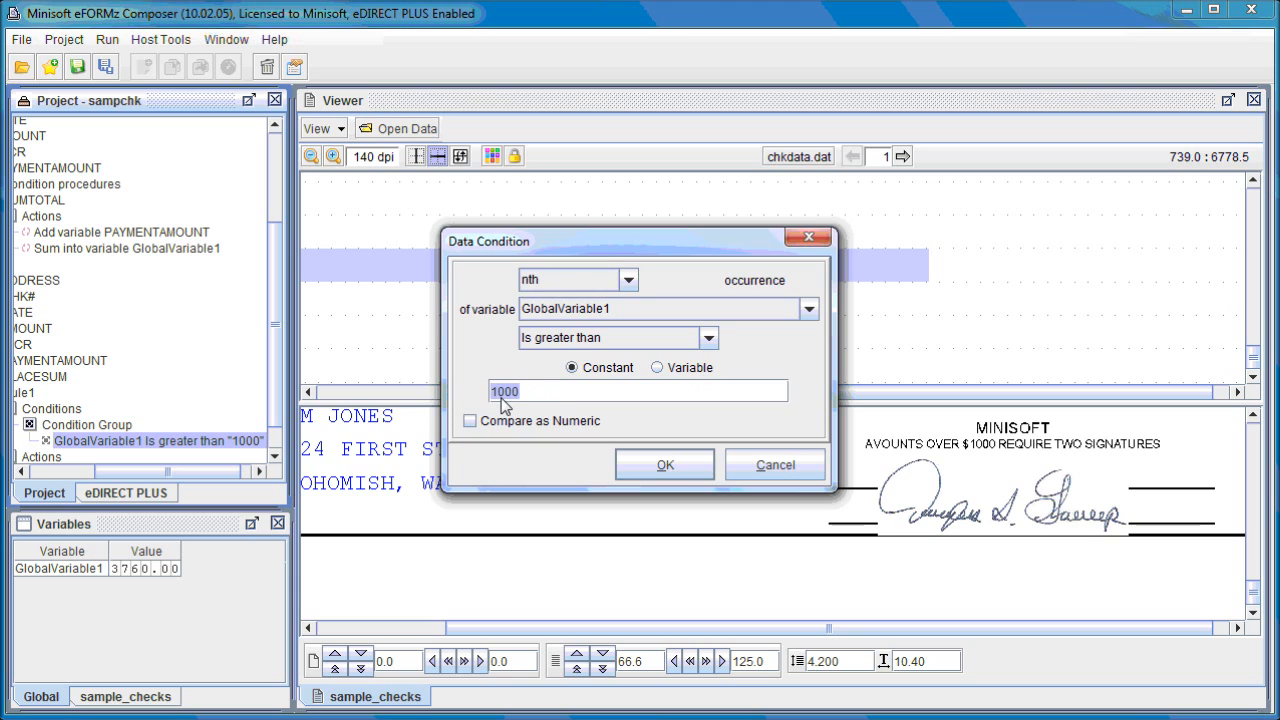
text(4000)
click(663, 465)
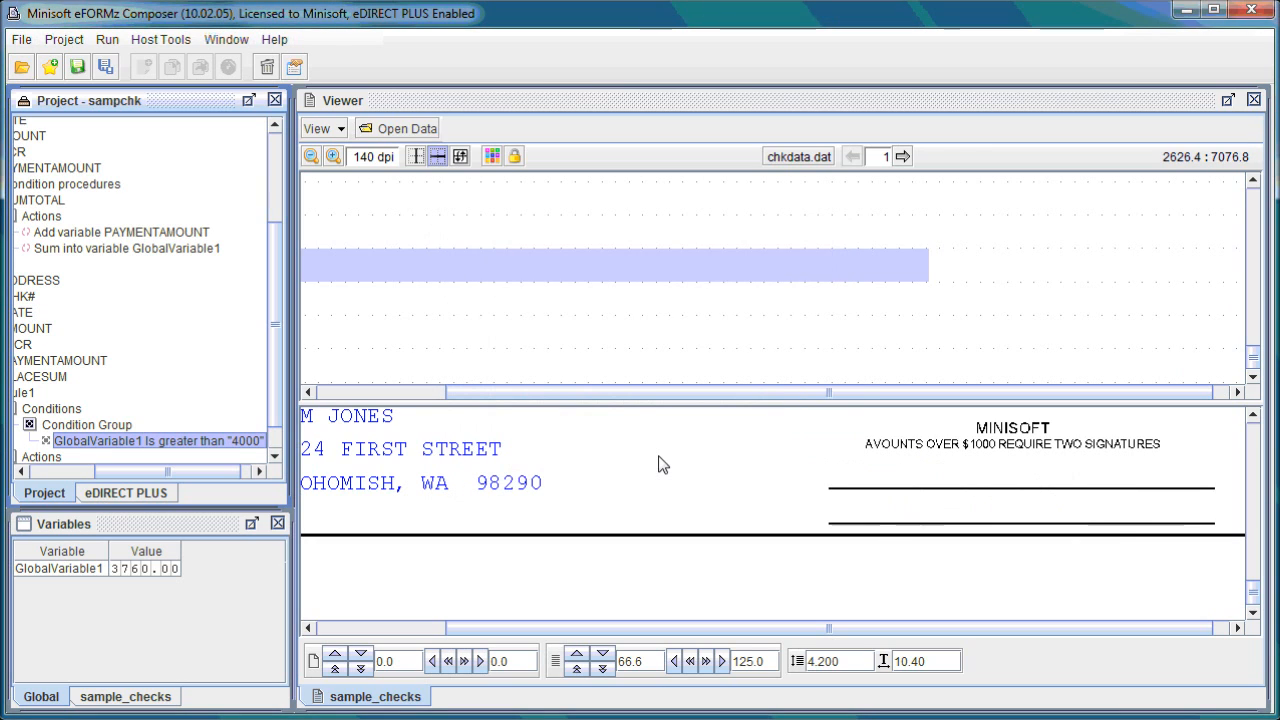
- Set the constant in Rule1's GlobalVariable1 condition back to 1000
right_click(194, 444)
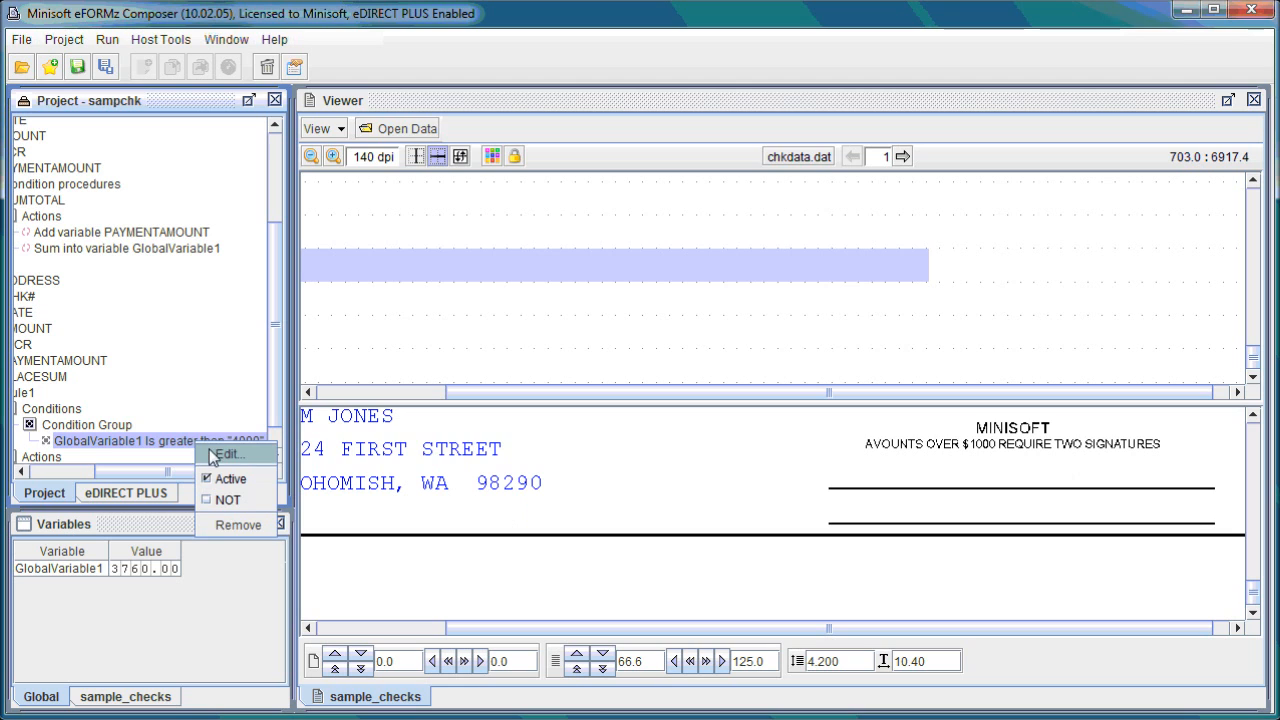
click(214, 453)
click(499, 393)
key(BackSpace)
text(1000)
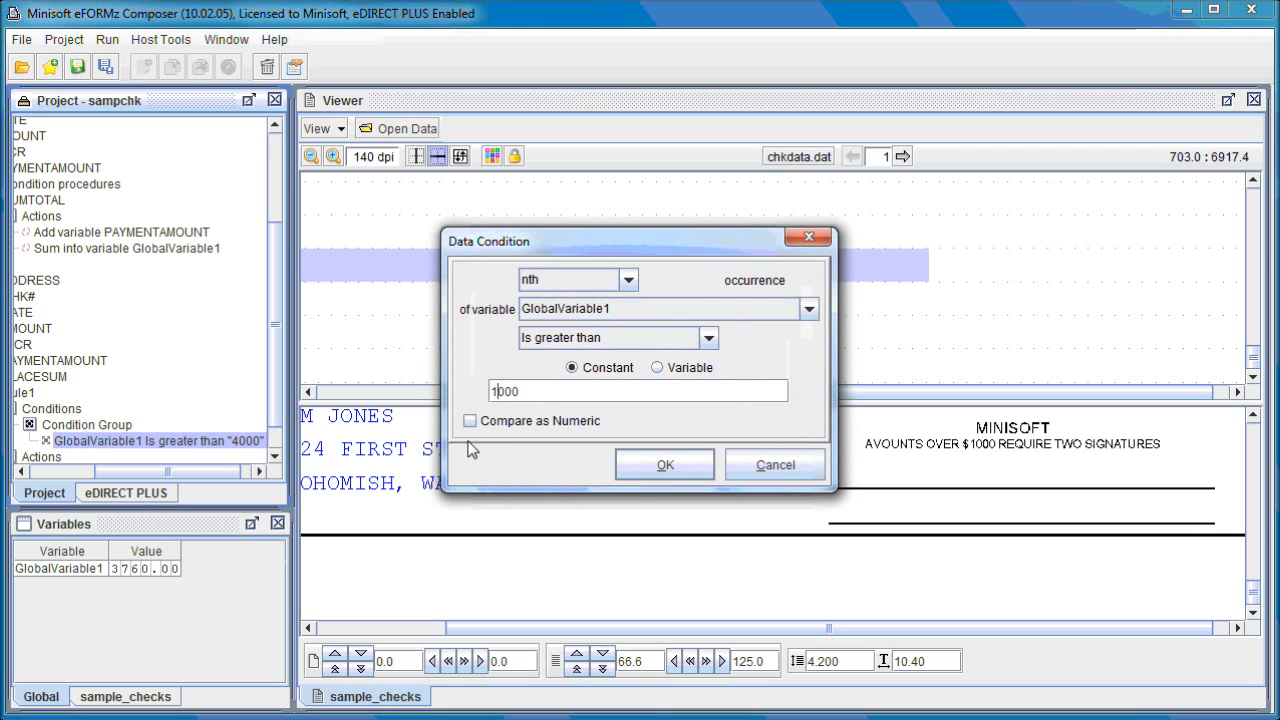
click(686, 468)
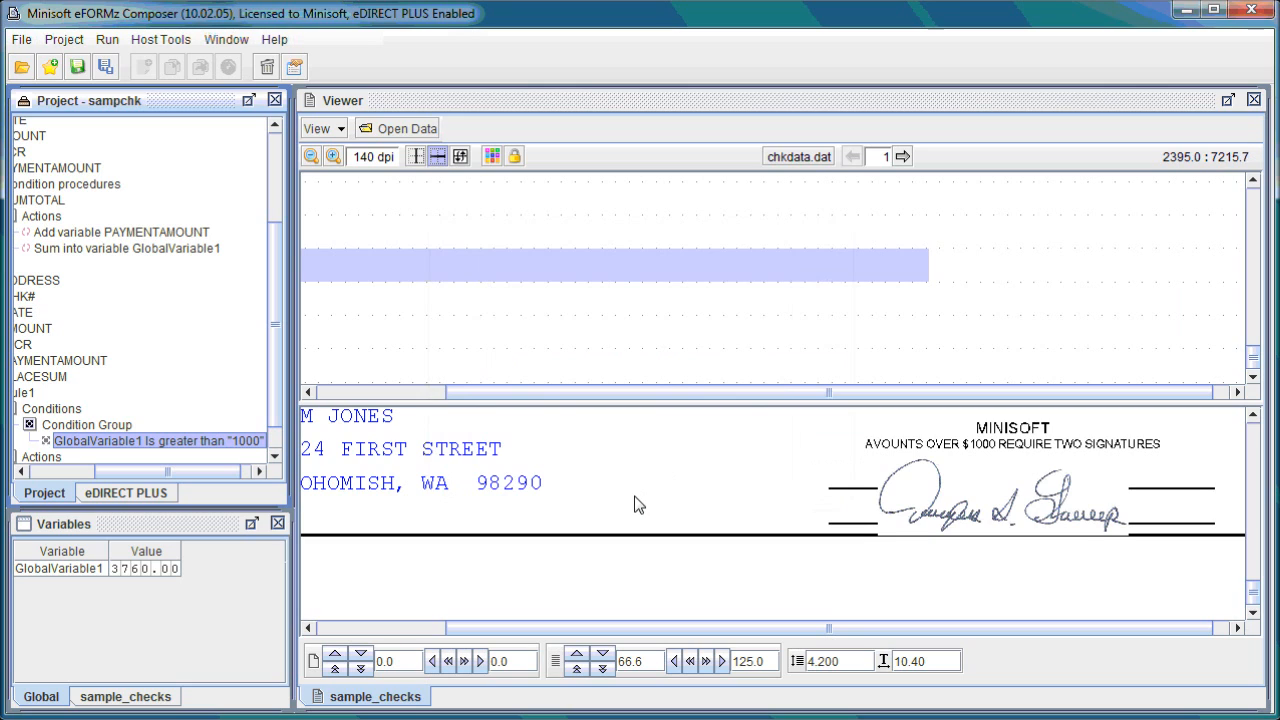